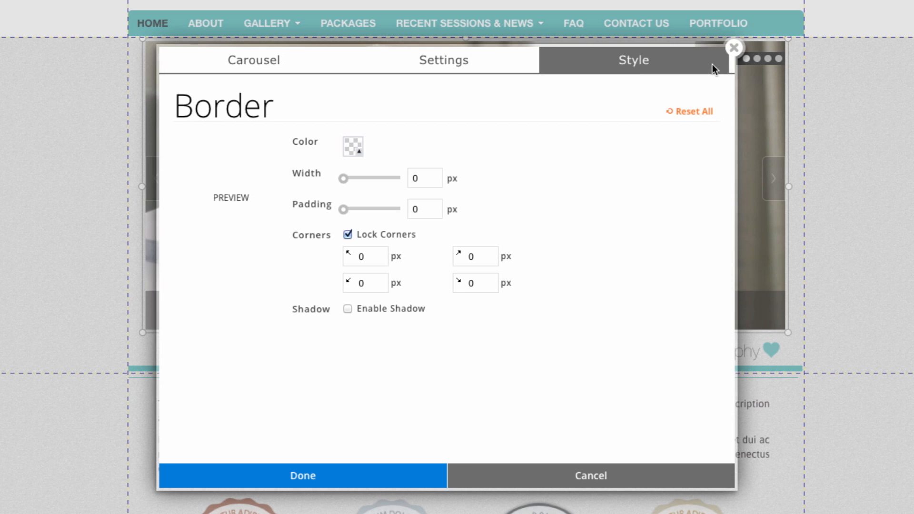
# Close the style dialog and delete the existing photo carousel from the header area.
pyautogui.click(735, 48)
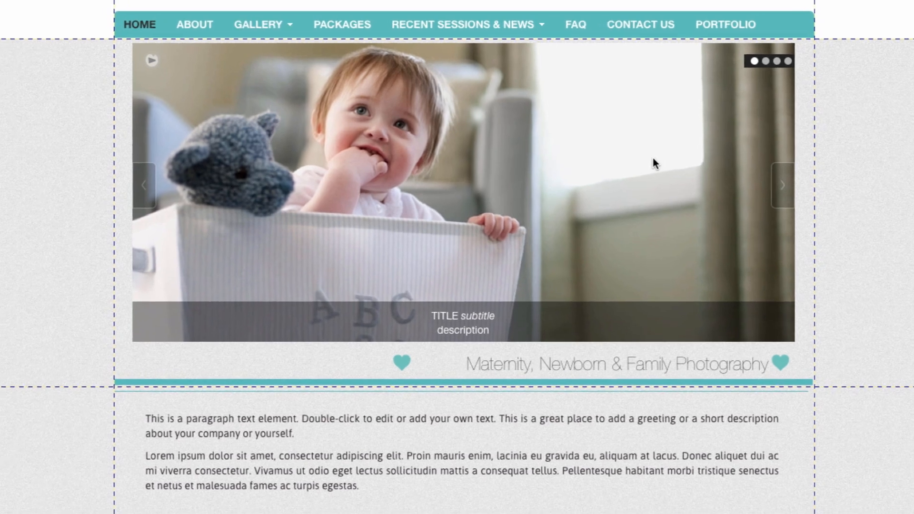
pyautogui.click(651, 158)
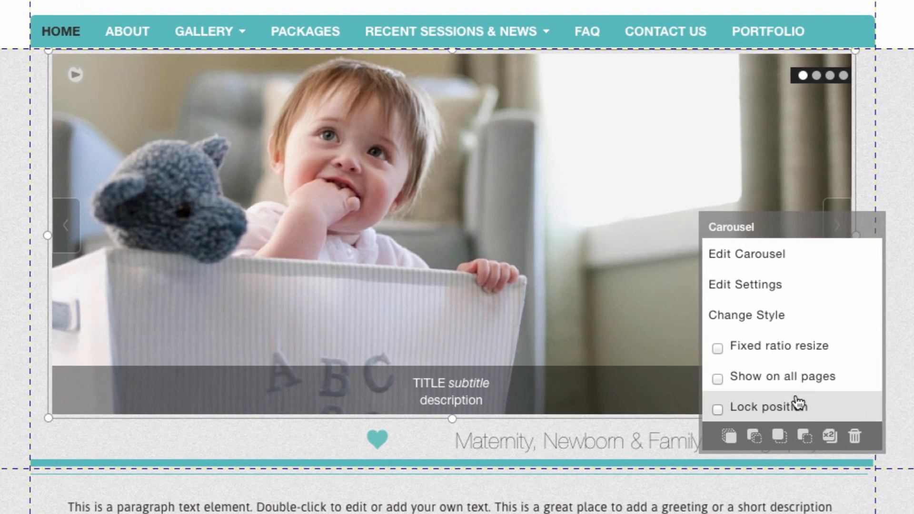
pyautogui.click(855, 436)
pyautogui.click(307, 381)
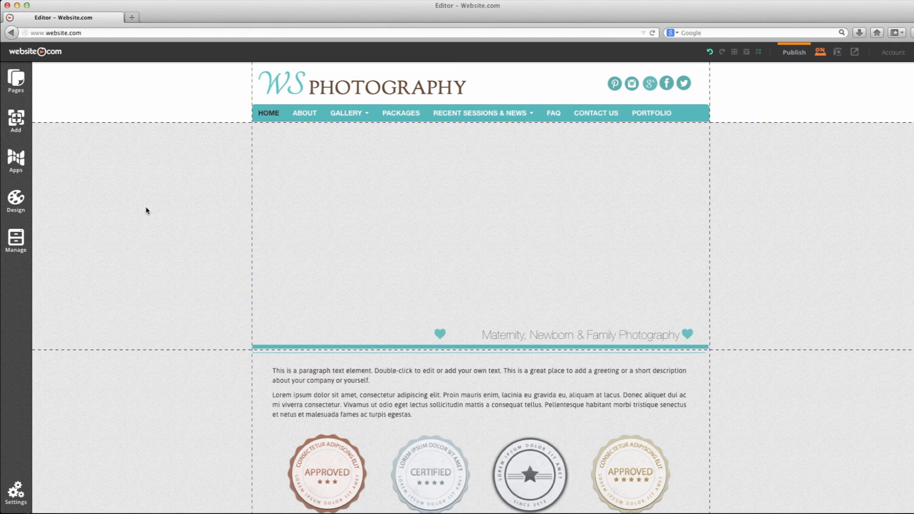
# Add a new image carousel element and place it in the empty header area.
pyautogui.click(15, 119)
pyautogui.click(220, 167)
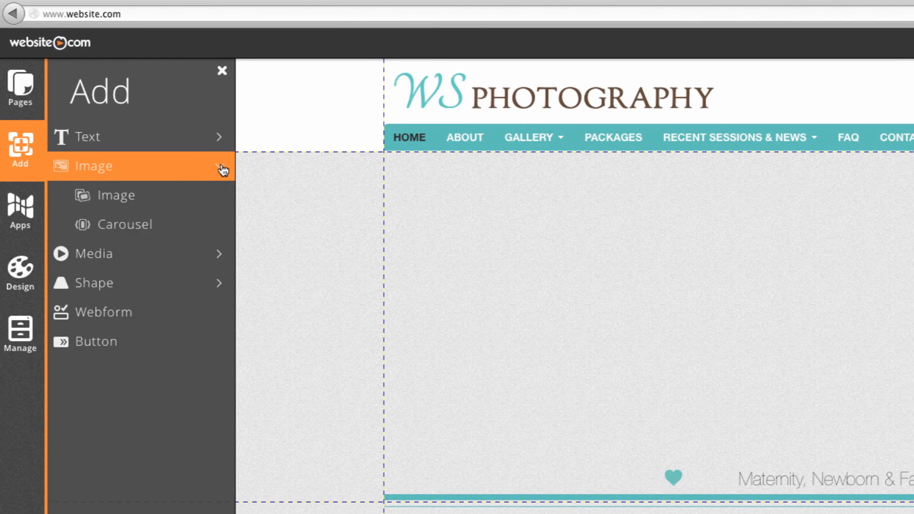
pyautogui.click(197, 230)
pyautogui.moveTo(781, 283); pyautogui.dragTo(167, 191)
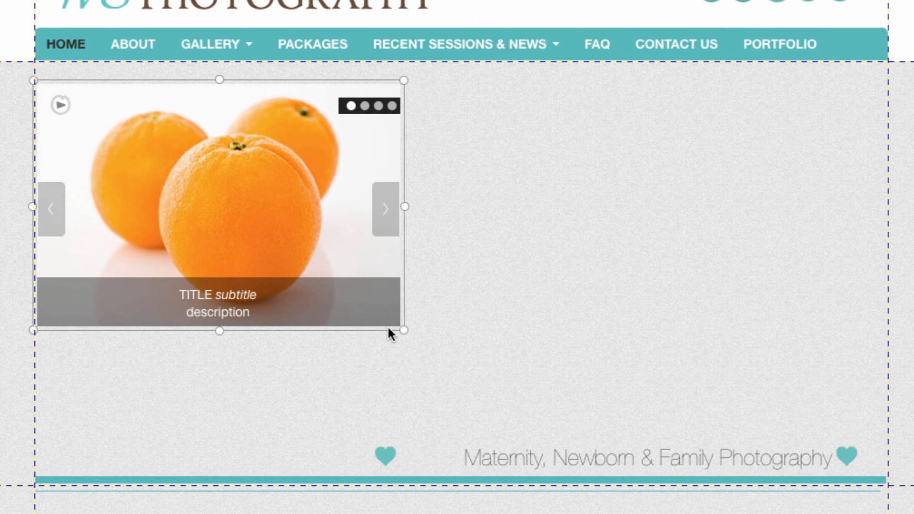
# Turn off fixed ratio resize and stretch the carousel to fill the header area's full width and height.
pyautogui.moveTo(405, 333); pyautogui.dragTo(812, 397)
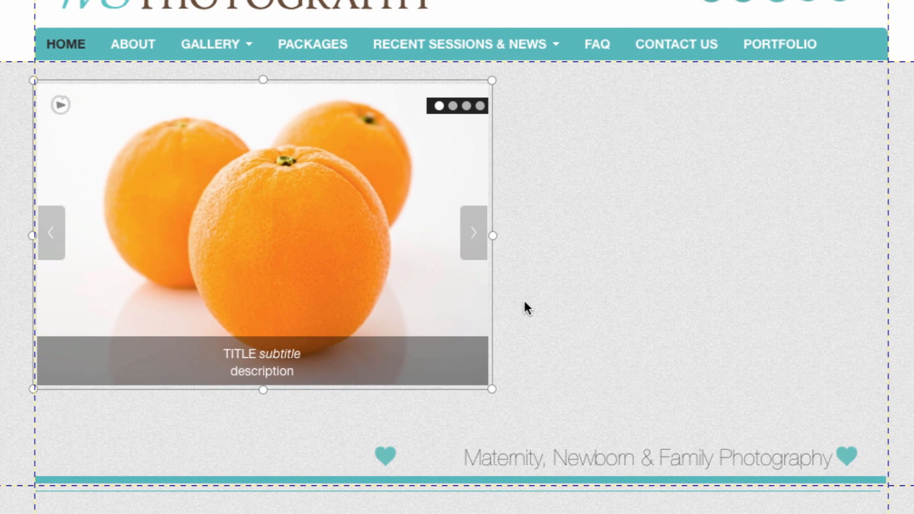
pyautogui.rightClick(304, 220)
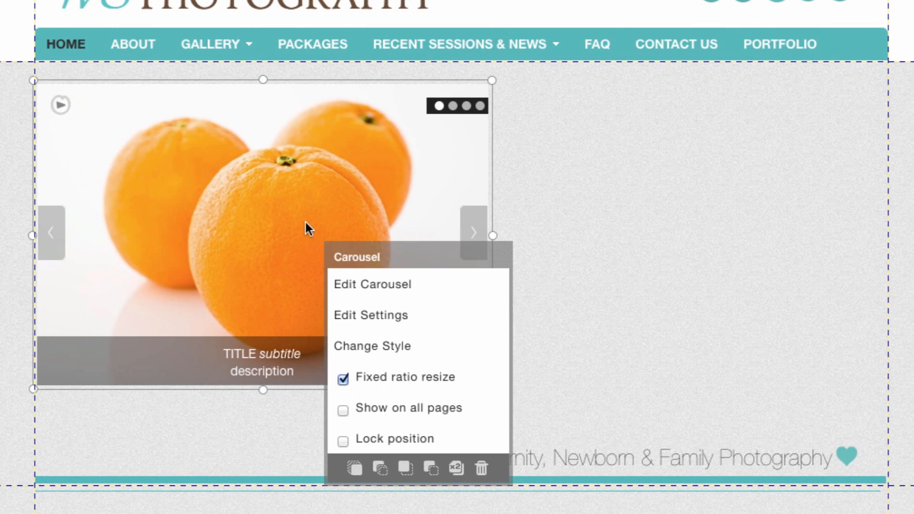
pyautogui.click(342, 380)
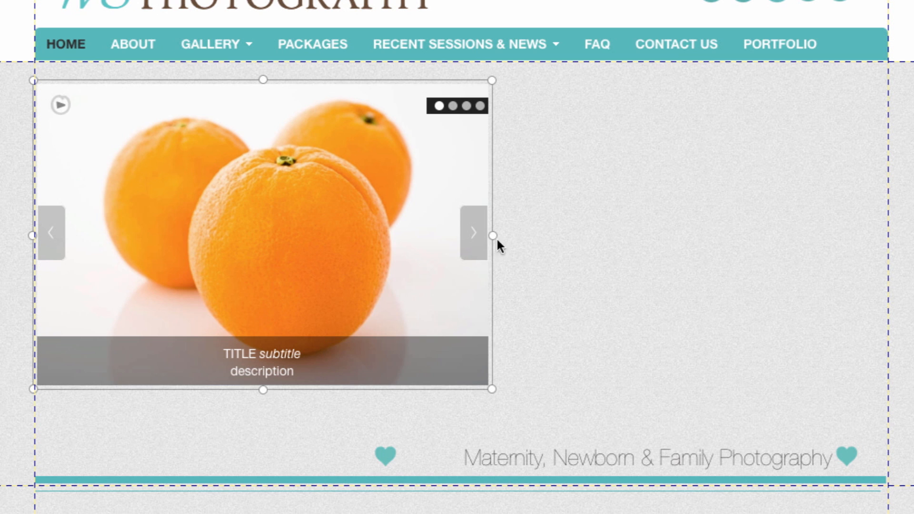
pyautogui.moveTo(500, 239); pyautogui.dragTo(841, 235)
pyautogui.moveTo(578, 270); pyautogui.dragTo(456, 430)
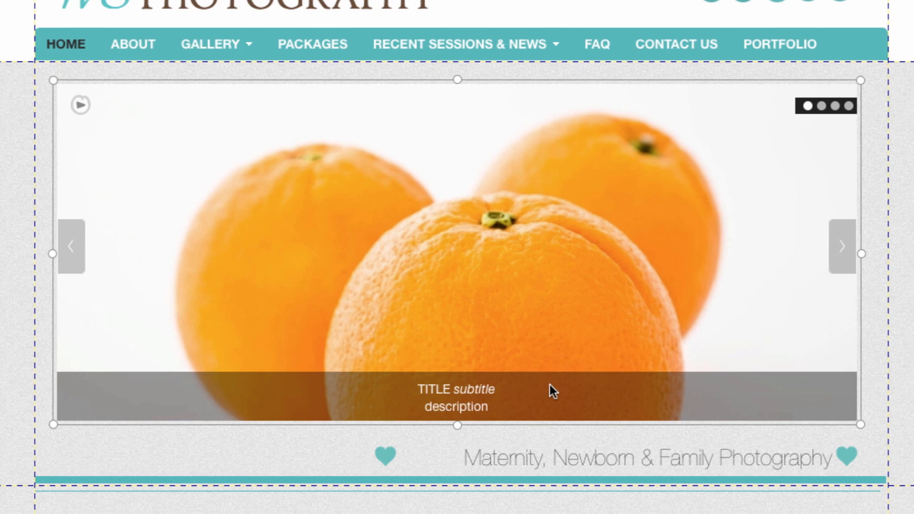
# Open the carousel editor and remove all four sample images from the carousel.
pyautogui.rightClick(505, 314)
pyautogui.click(608, 309)
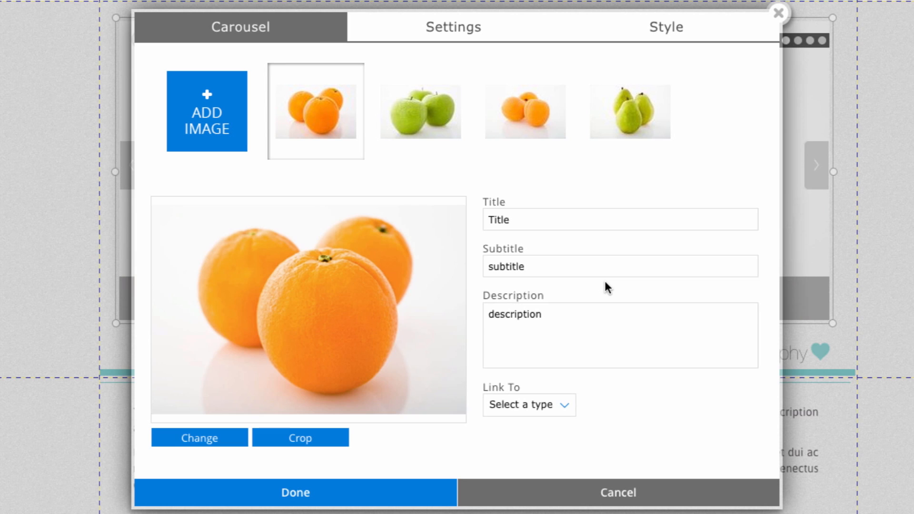
pyautogui.click(357, 71)
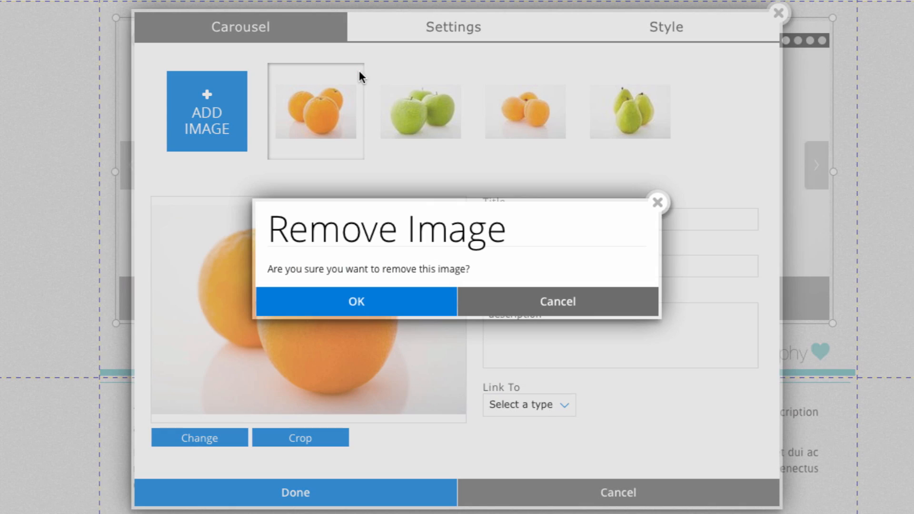
pyautogui.click(376, 305)
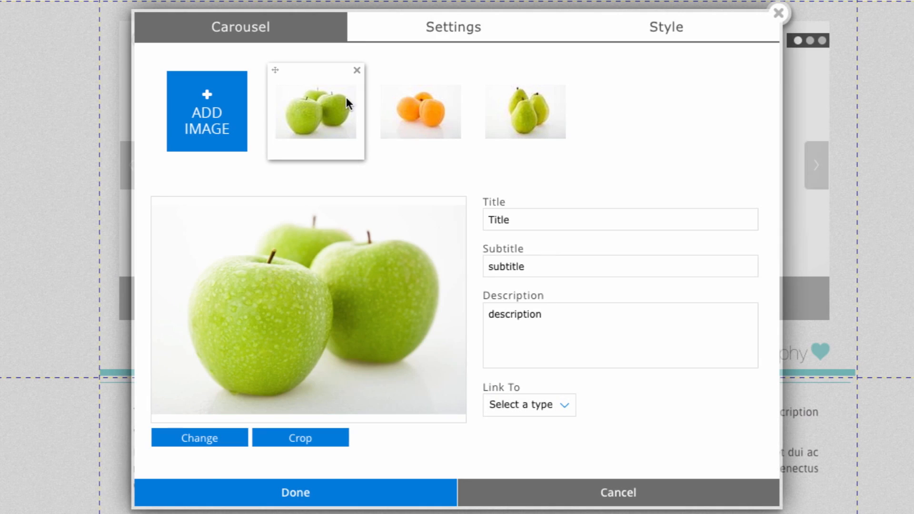
pyautogui.click(357, 71)
pyautogui.click(372, 301)
pyautogui.click(356, 73)
pyautogui.click(353, 301)
pyautogui.click(357, 73)
pyautogui.click(355, 302)
# Search the stock images for "food" and add the cake bars photo to the carousel.
pyautogui.click(226, 144)
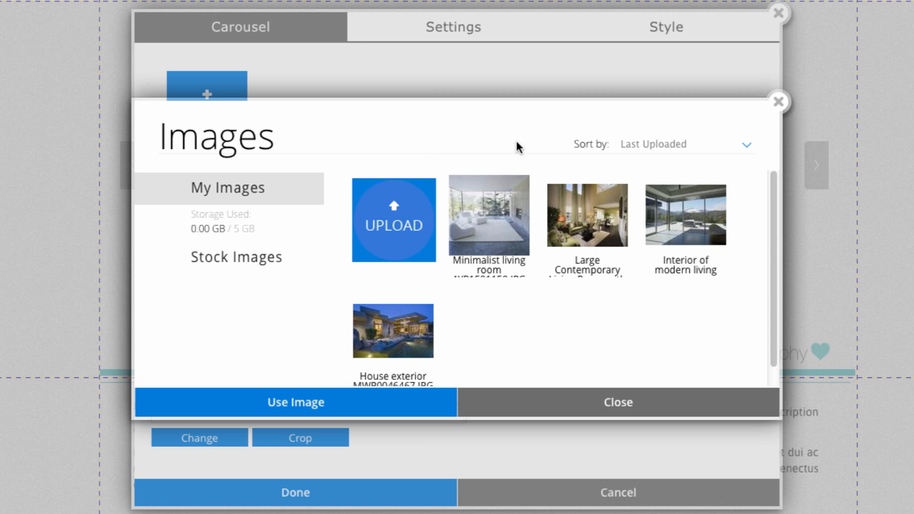
pyautogui.click(292, 260)
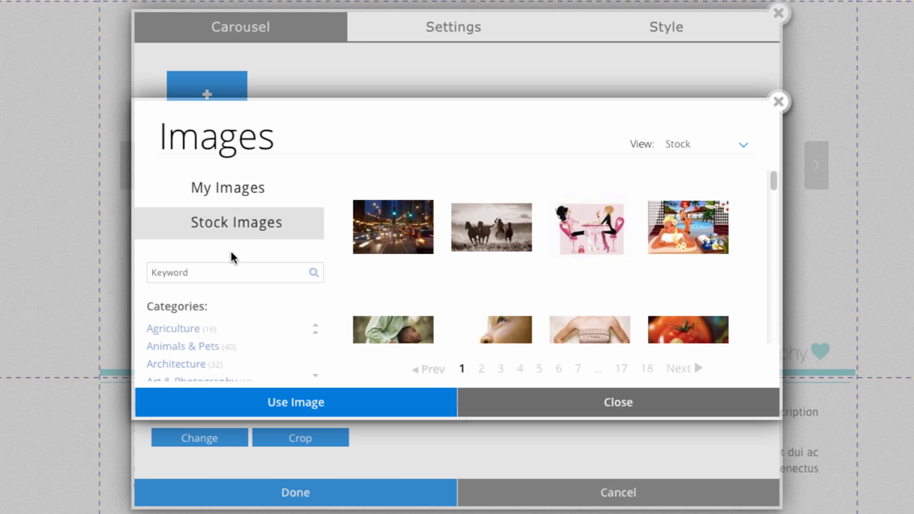
pyautogui.click(256, 267)
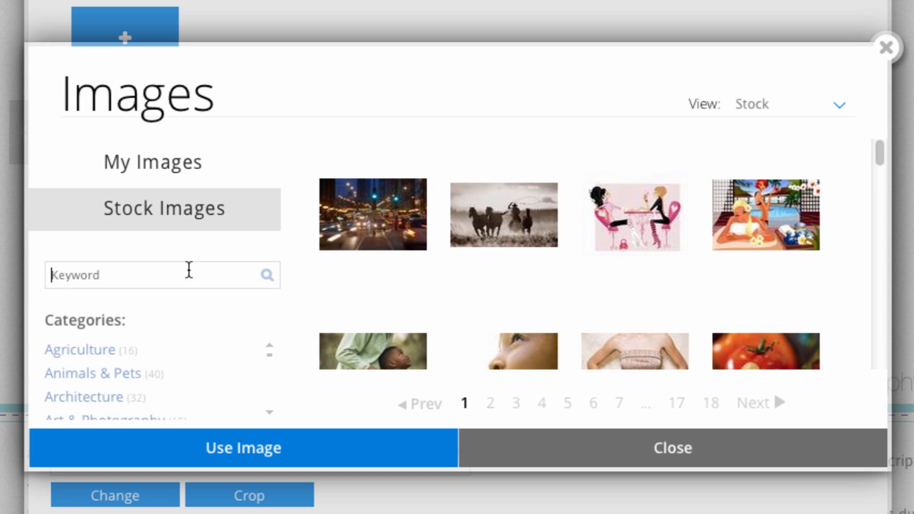
pyautogui.write('foo')
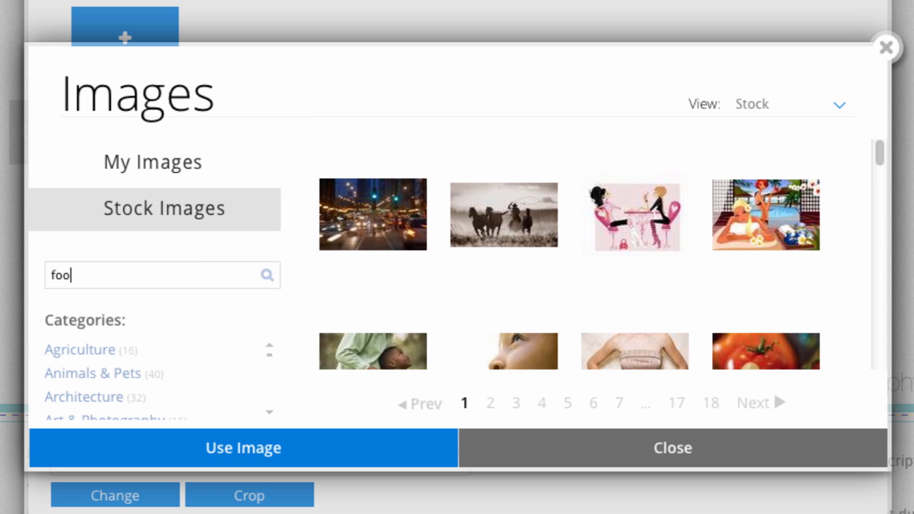
pyautogui.write('d')
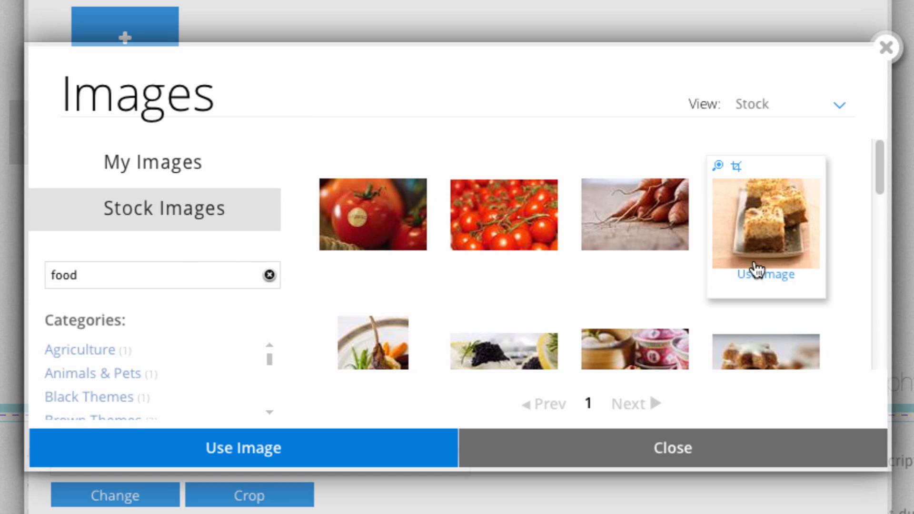
pyautogui.click(757, 270)
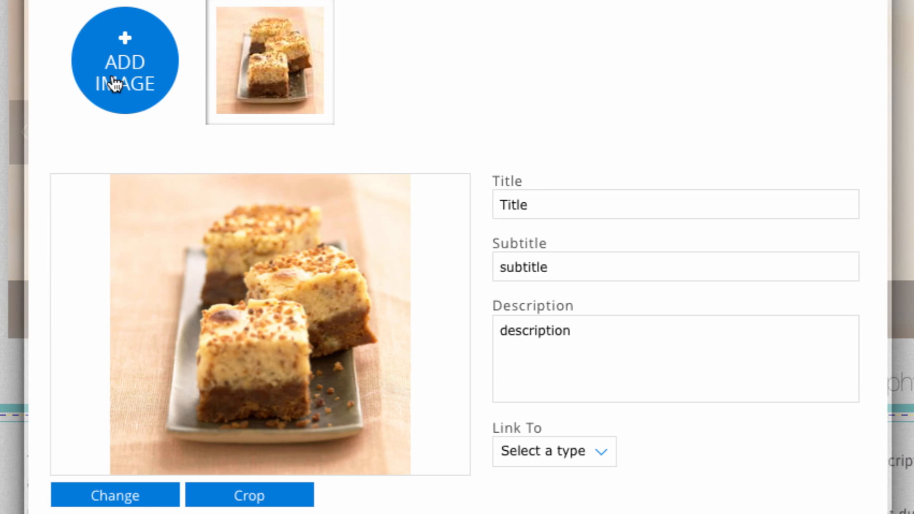
# Search the stock images for "food" again and add the stacked star cookies photo.
pyautogui.click(114, 84)
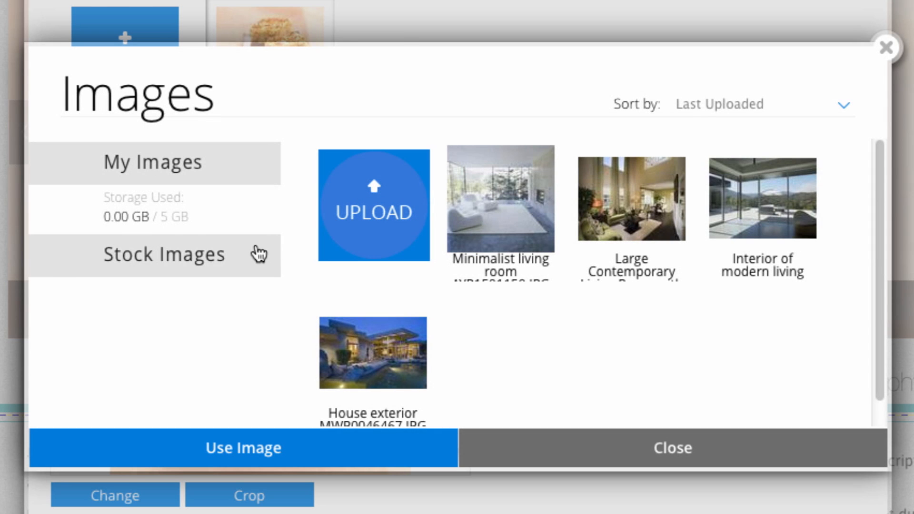
pyautogui.click(258, 254)
pyautogui.click(192, 271)
pyautogui.write('food')
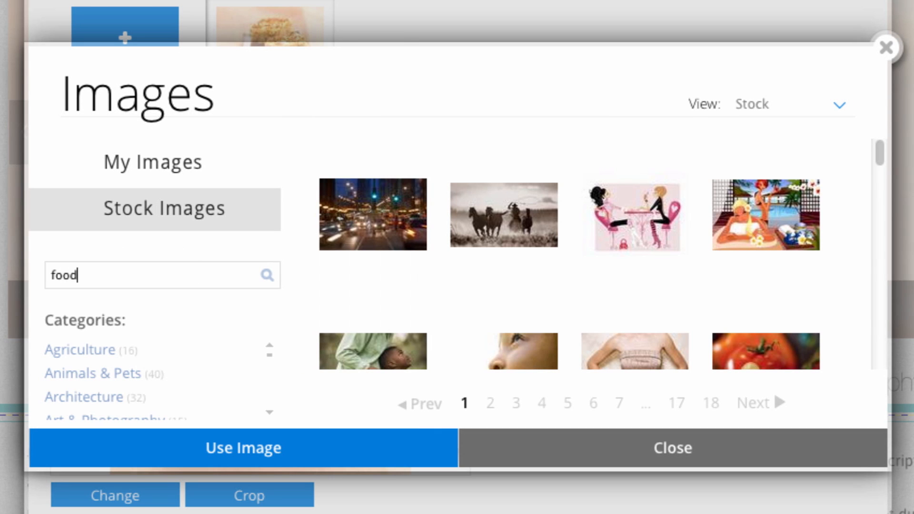
pyautogui.click(267, 276)
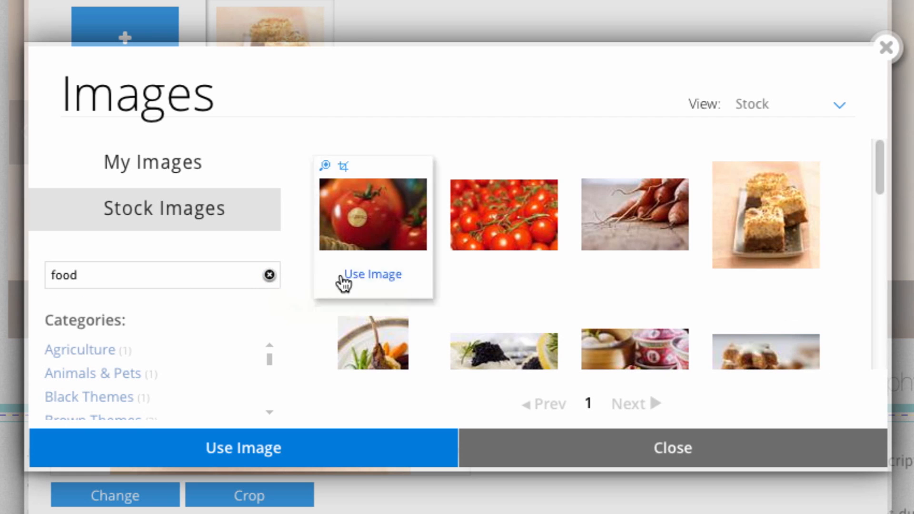
pyautogui.scroll(-2, 588, 264)
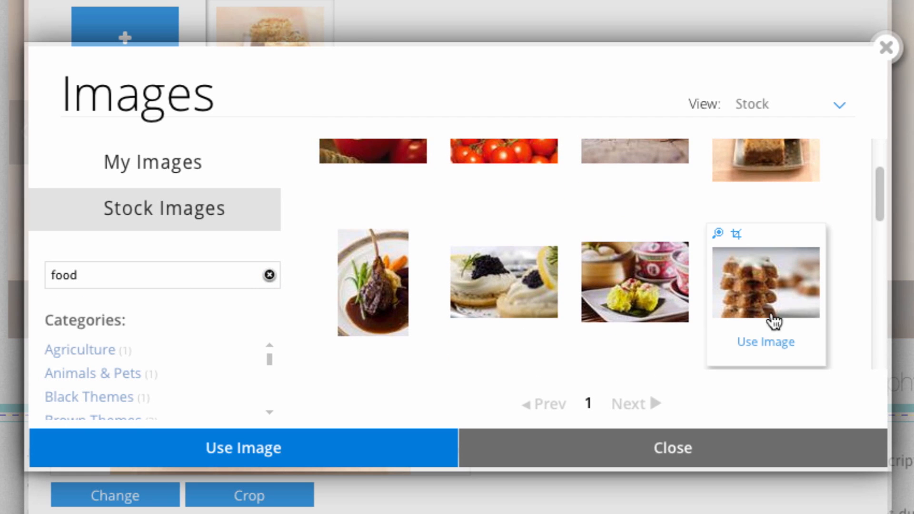
pyautogui.click(763, 343)
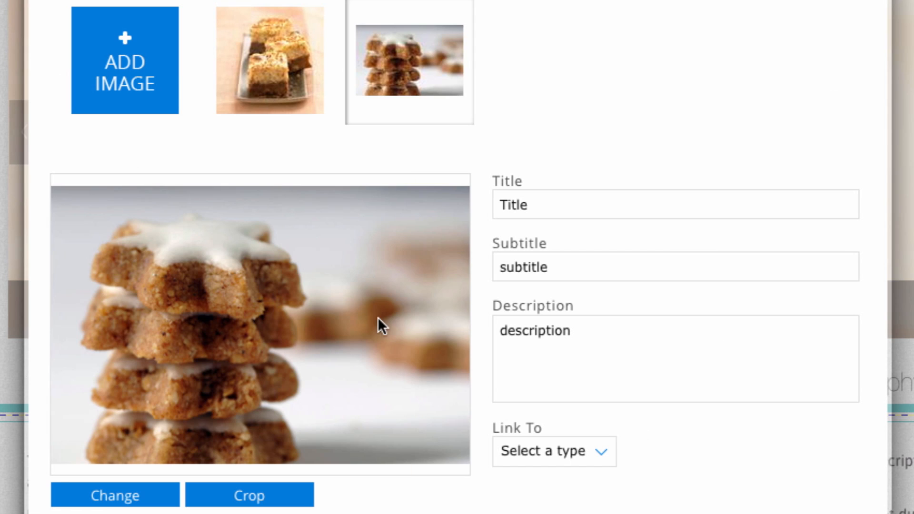
# Add the café table photo with cupcakes from a "food" stock image search.
pyautogui.click(144, 94)
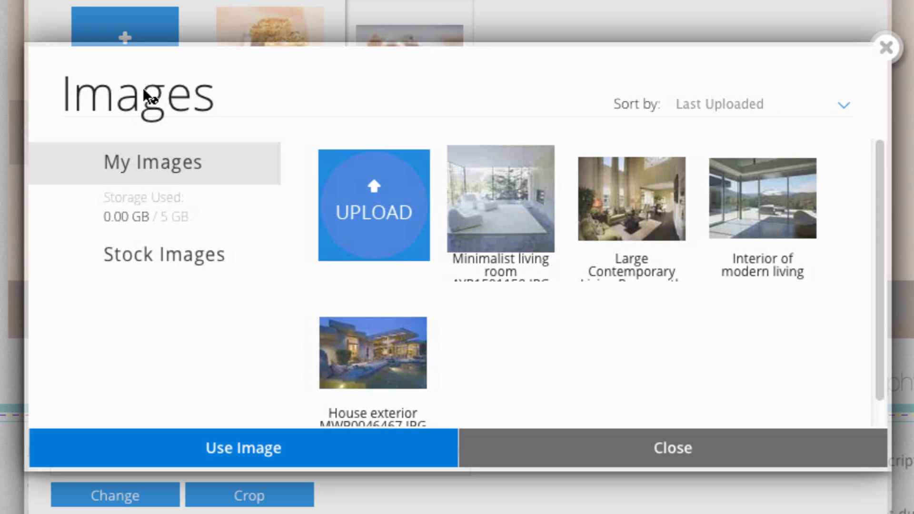
pyautogui.click(200, 268)
pyautogui.click(153, 281)
pyautogui.write('food')
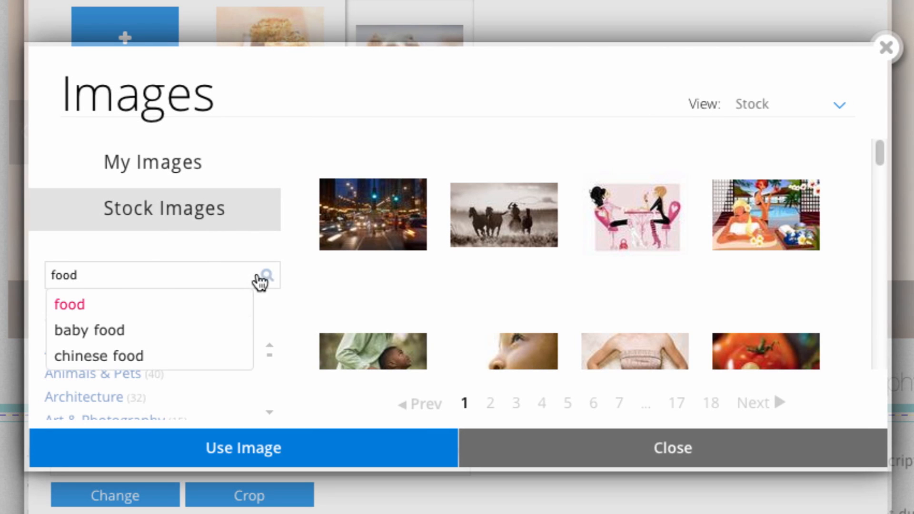
pyautogui.click(267, 275)
pyautogui.moveTo(463, 255)
pyautogui.scroll(-5, 466, 265)
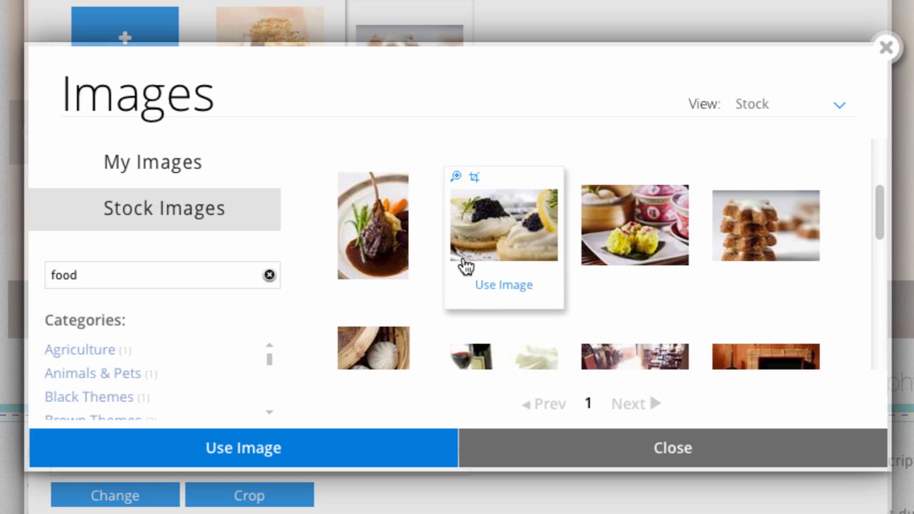
pyautogui.click(619, 272)
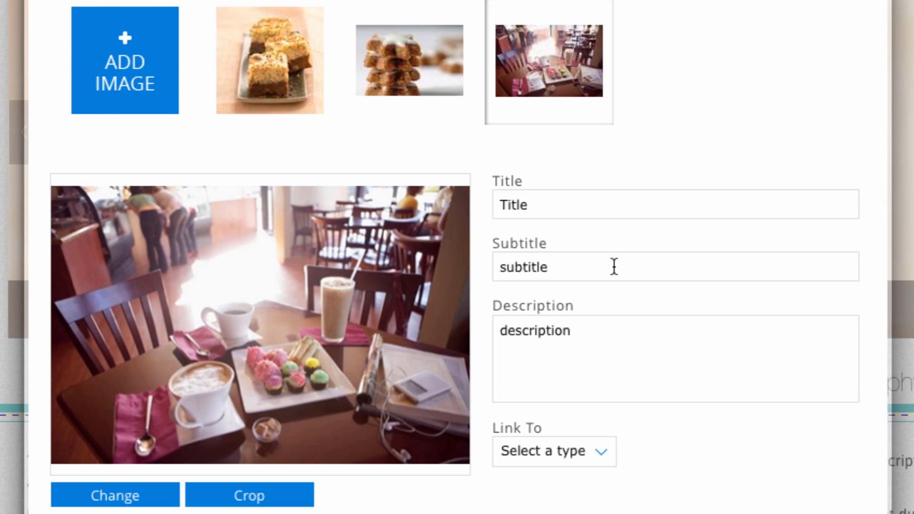
# Add the lamb chop dinner plate photo from a "food" stock search and save the carousel.
pyautogui.click(130, 85)
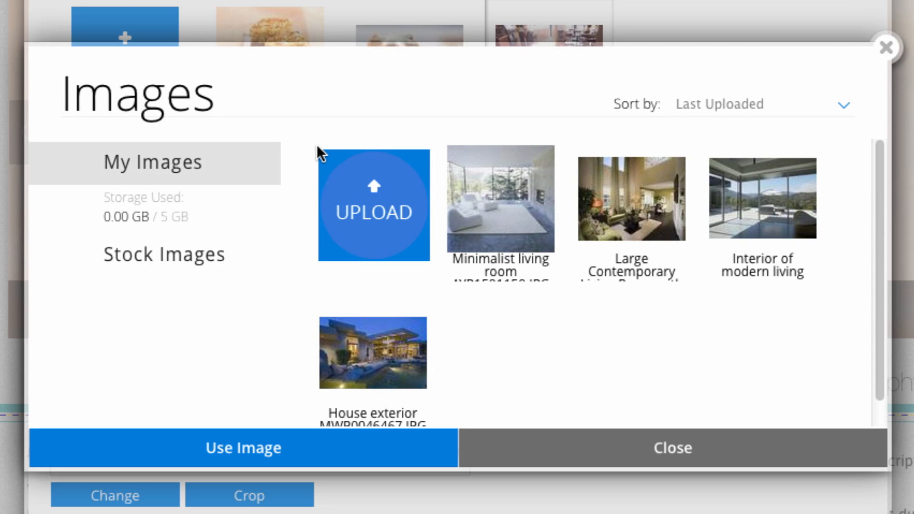
pyautogui.click(213, 256)
pyautogui.click(202, 272)
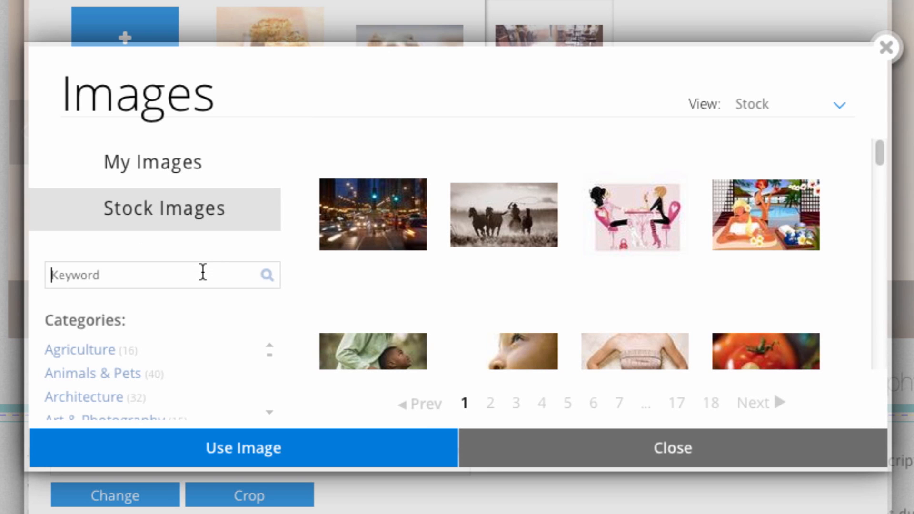
pyautogui.write('food')
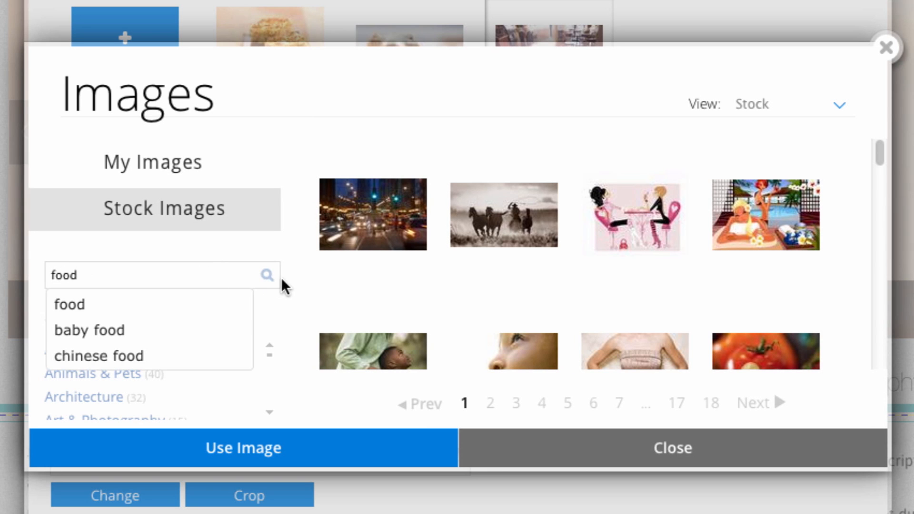
pyautogui.click(269, 276)
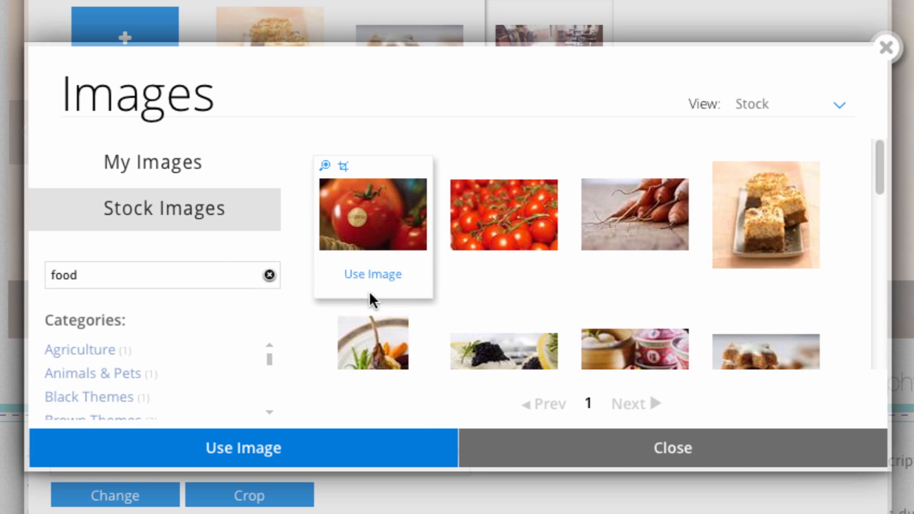
pyautogui.scroll(-2, 370, 293)
pyautogui.click(370, 347)
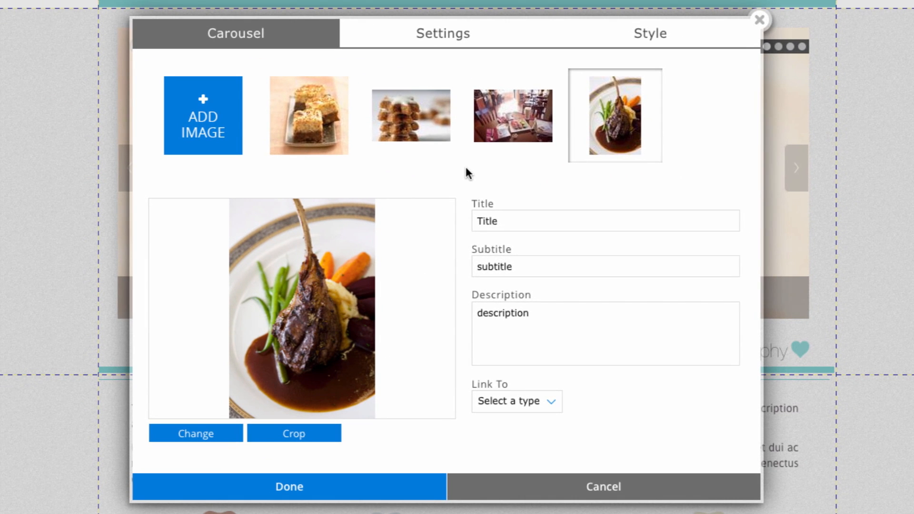
pyautogui.click(385, 486)
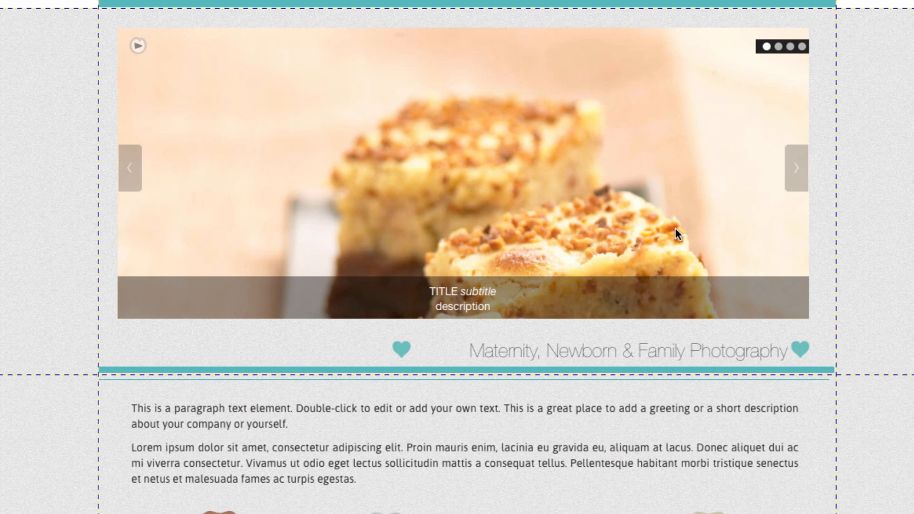
# Cycle through the carousel's slides to preview the new images.
pyautogui.click(798, 176)
pyautogui.click(797, 169)
pyautogui.click(797, 171)
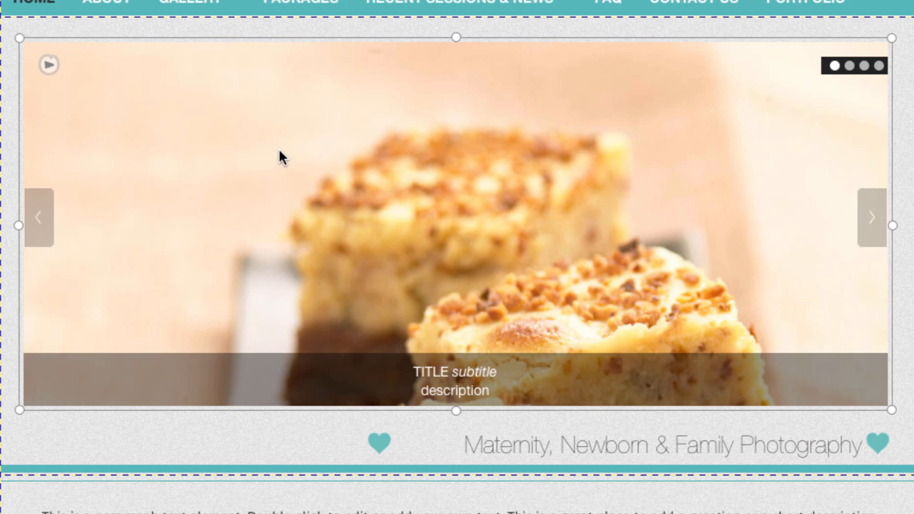
# Open the carousel editor and caption the cakes slide with title Cakes, subtitle Delicious and description Our classic recipe!
pyautogui.click(280, 153)
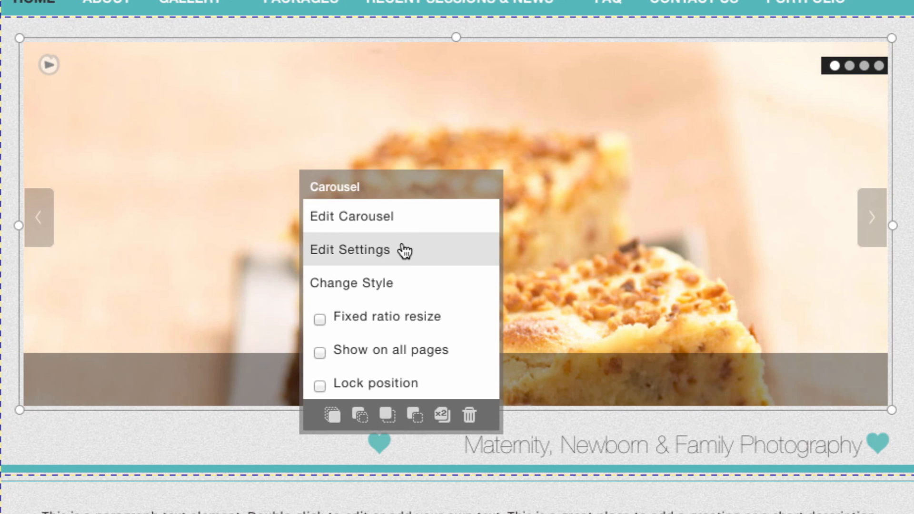
pyautogui.click(404, 222)
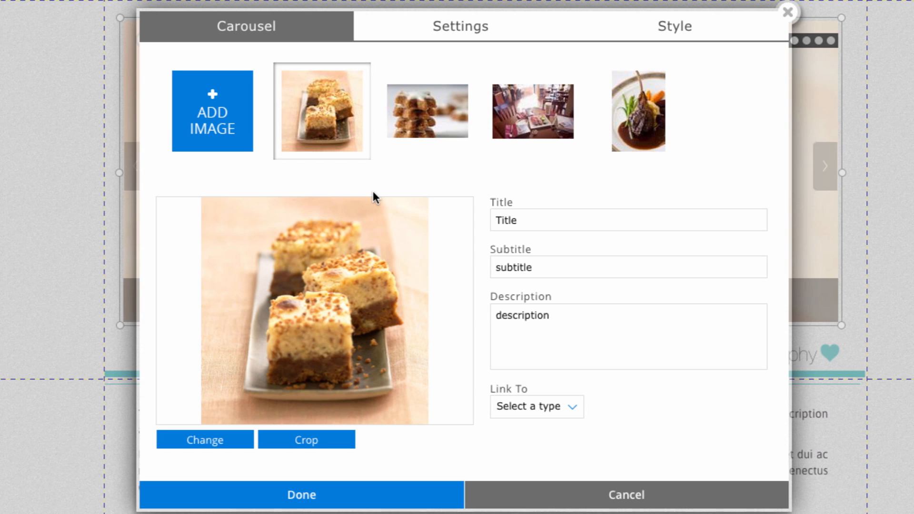
pyautogui.click(517, 219)
pyautogui.moveTo(549, 220); pyautogui.dragTo(400, 210)
pyautogui.write('Cakes')
pyautogui.click(551, 265)
pyautogui.moveTo(551, 265); pyautogui.dragTo(404, 269)
pyautogui.write('Delicious')
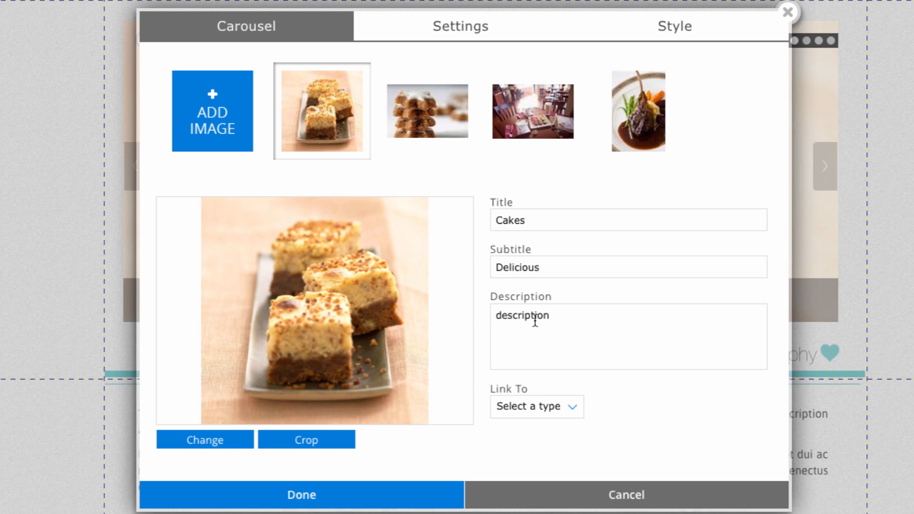
pyautogui.doubleClick(533, 315)
pyautogui.write('Our classic recipe!')
# Caption the cookies slide with title Cookies, subtitle Delightful and description A fun favorite!!
pyautogui.click(420, 119)
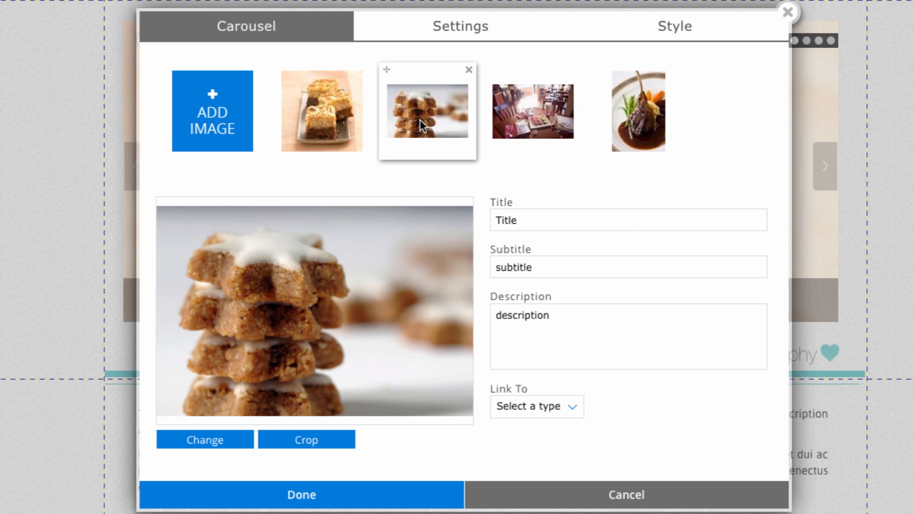
pyautogui.doubleClick(507, 225)
pyautogui.write('Cookies')
pyautogui.press('Tab')
pyautogui.write('Delightful')
pyautogui.press('Tab')
pyautogui.write('A fun favorite!!')
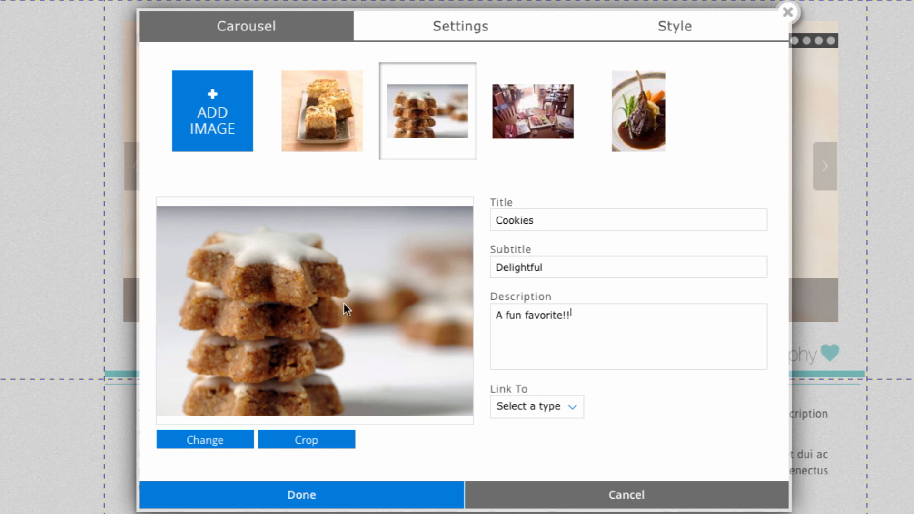
# Caption the café slide with title Cupcakes, subtitle Colourful and description Be inspired!
pyautogui.click(535, 151)
pyautogui.doubleClick(541, 218)
pyautogui.write('Cupcakes')
pyautogui.press('Tab')
pyautogui.write('Colourful')
pyautogui.press('Tab')
pyautogui.write('Be inspired!')
# Title the lamb slide Lamb and clear its subtitle and description.
pyautogui.click(642, 141)
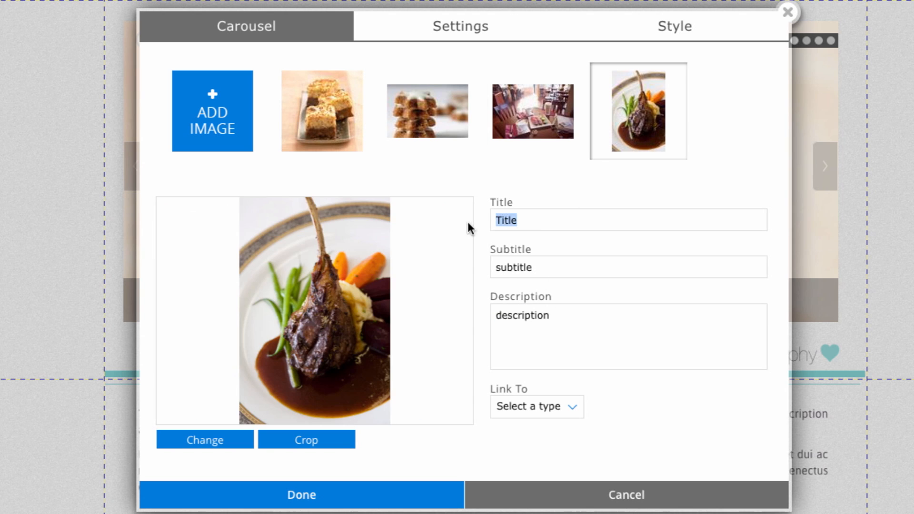
pyautogui.write('Lamb')
pyautogui.click(555, 266)
pyautogui.press('BackSpace')
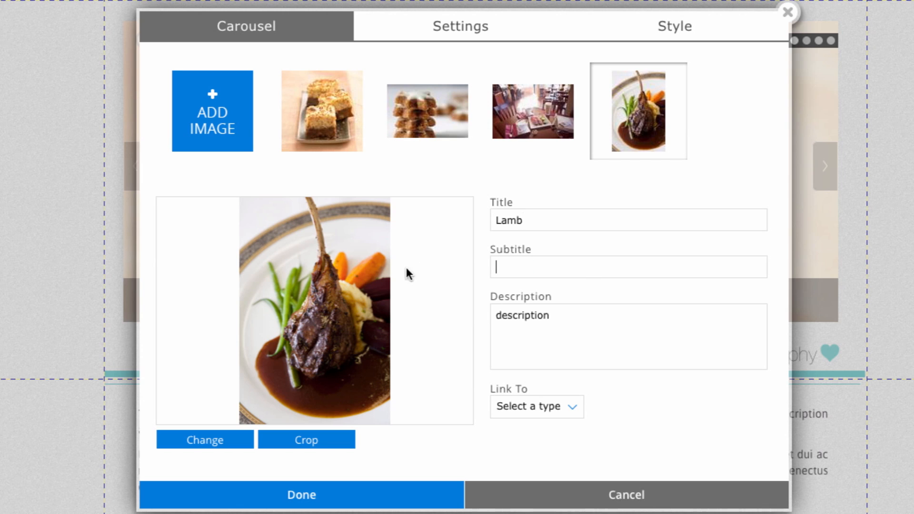
pyautogui.click(560, 315)
pyautogui.press('BackSpace')
# Set the lamb slide's link type to Web Address.
pyautogui.click(574, 407)
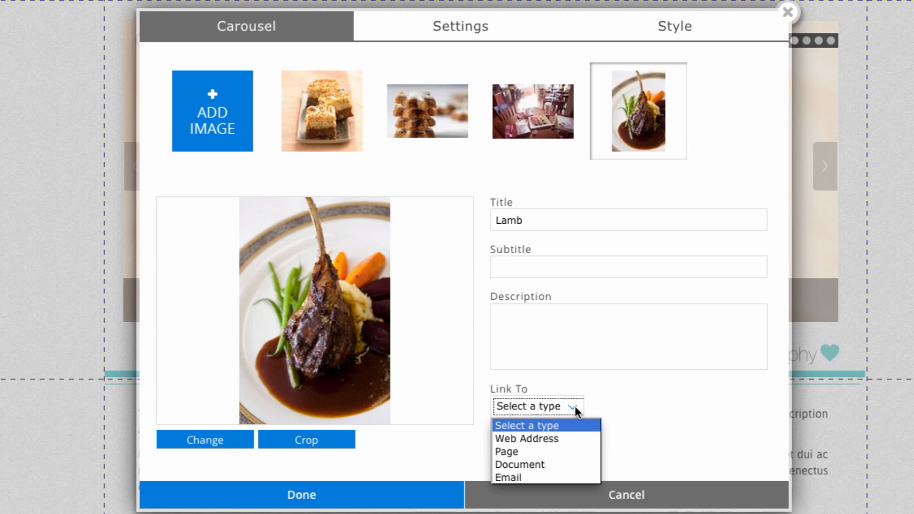
pyautogui.click(576, 438)
pyautogui.click(656, 409)
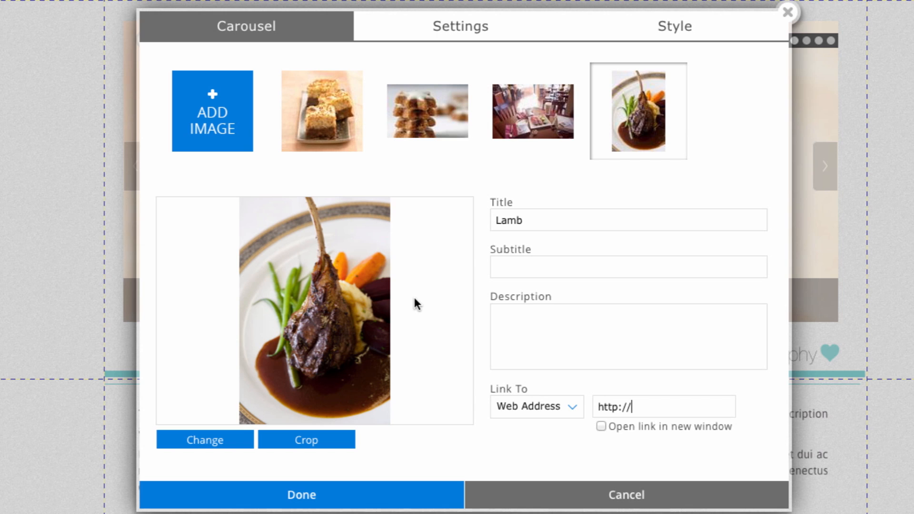
# Crop the lamb photo to a horizontal band around the chop and save the carousel.
pyautogui.click(333, 441)
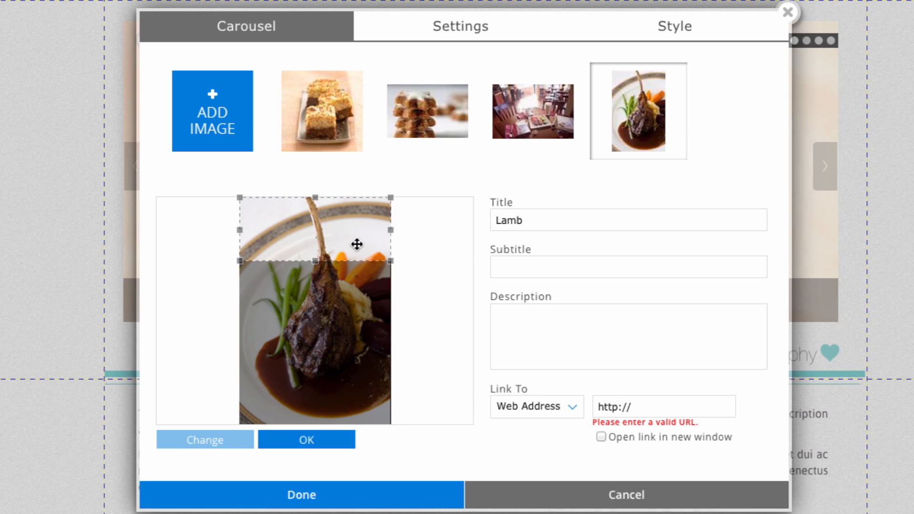
pyautogui.moveTo(357, 241); pyautogui.dragTo(328, 311)
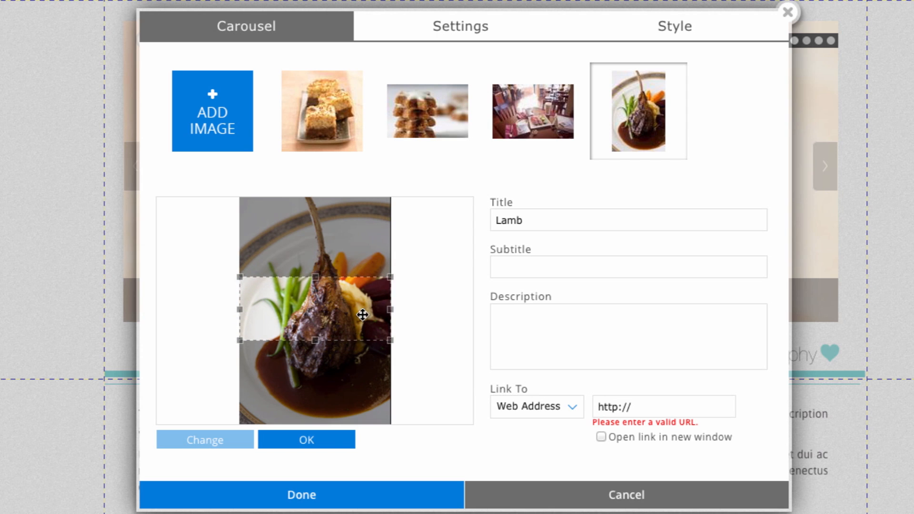
pyautogui.moveTo(363, 312); pyautogui.dragTo(357, 282)
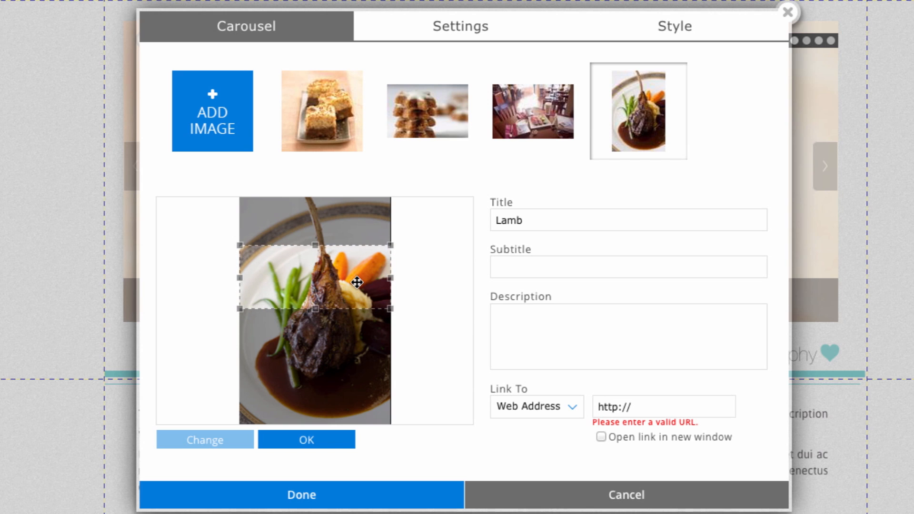
pyautogui.moveTo(339, 282); pyautogui.dragTo(335, 308)
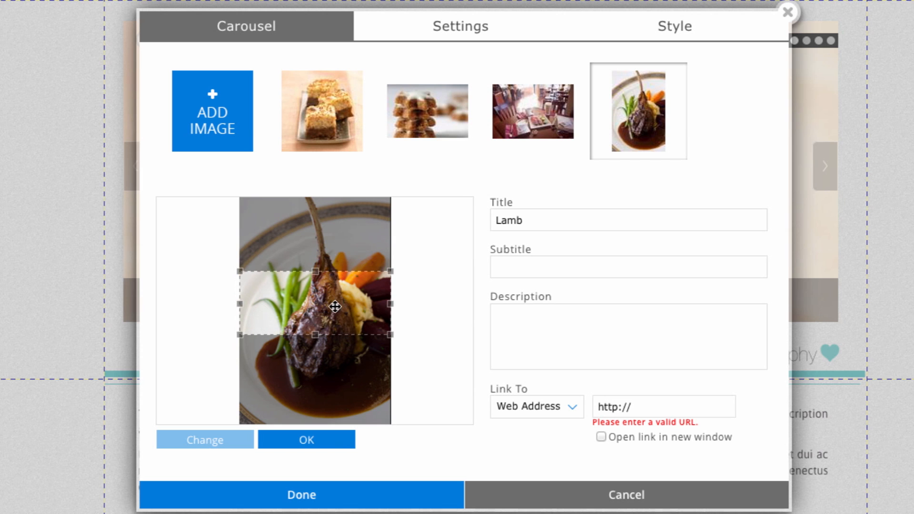
pyautogui.click(321, 441)
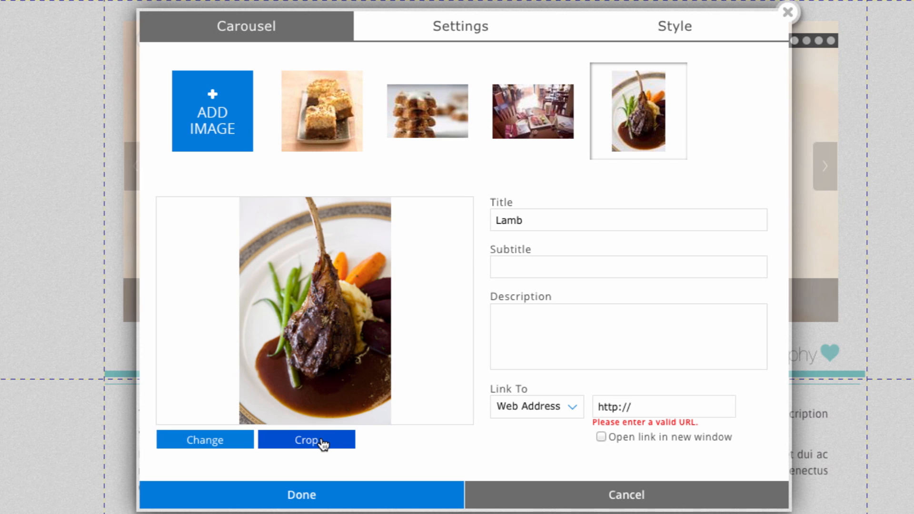
pyautogui.click(332, 496)
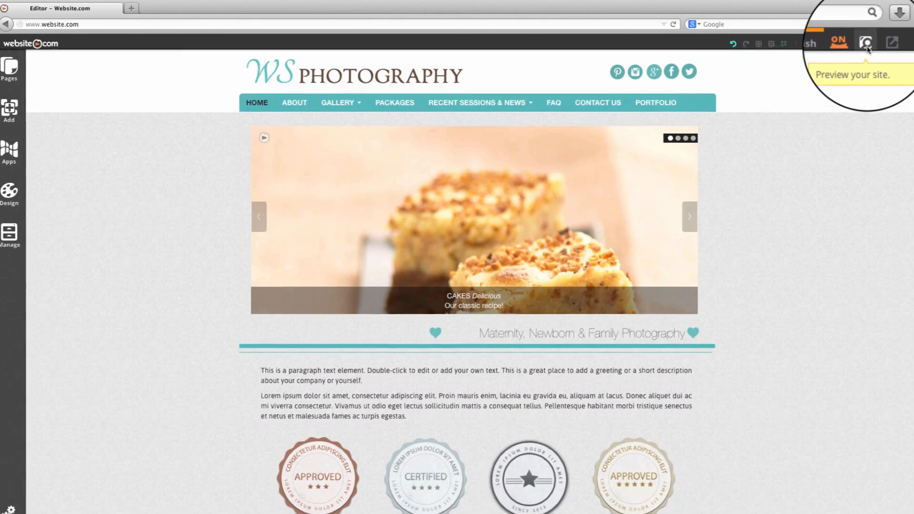
# Preview the site and step through the carousel slides to check the captions.
pyautogui.click(867, 45)
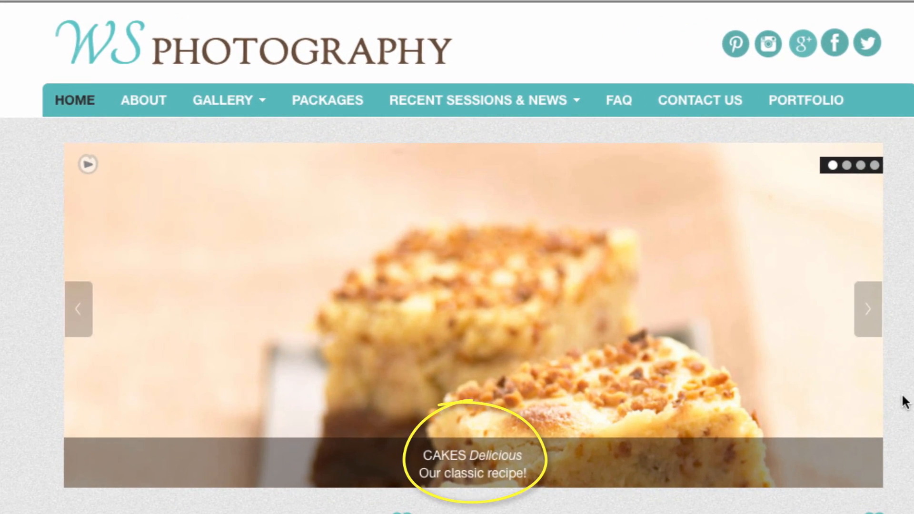
pyautogui.click(874, 333)
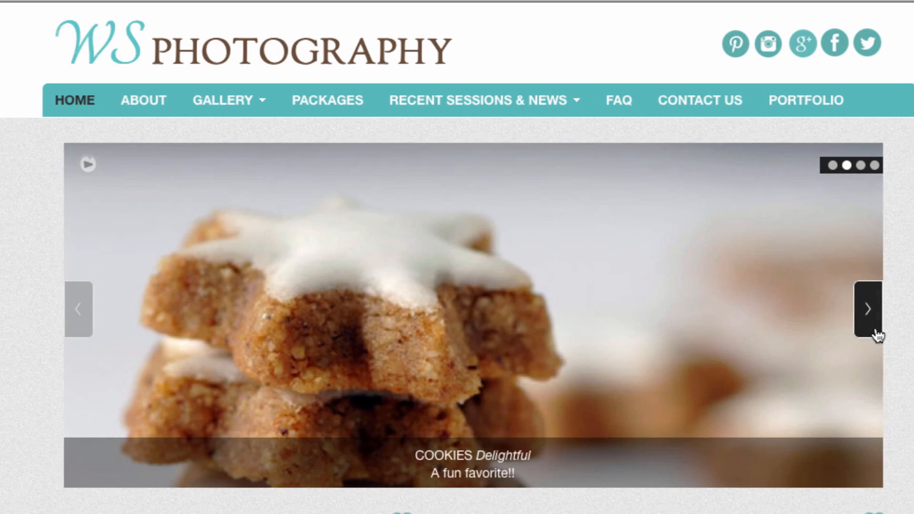
pyautogui.click(875, 333)
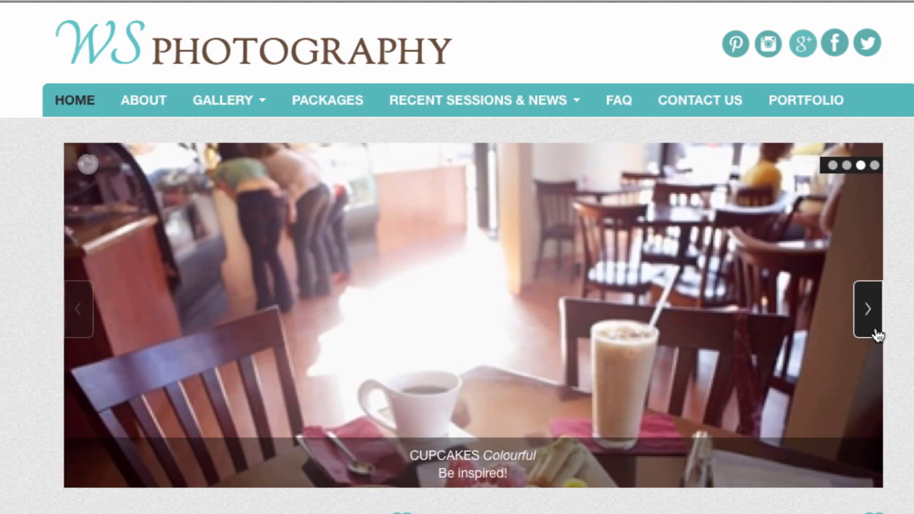
pyautogui.click(875, 334)
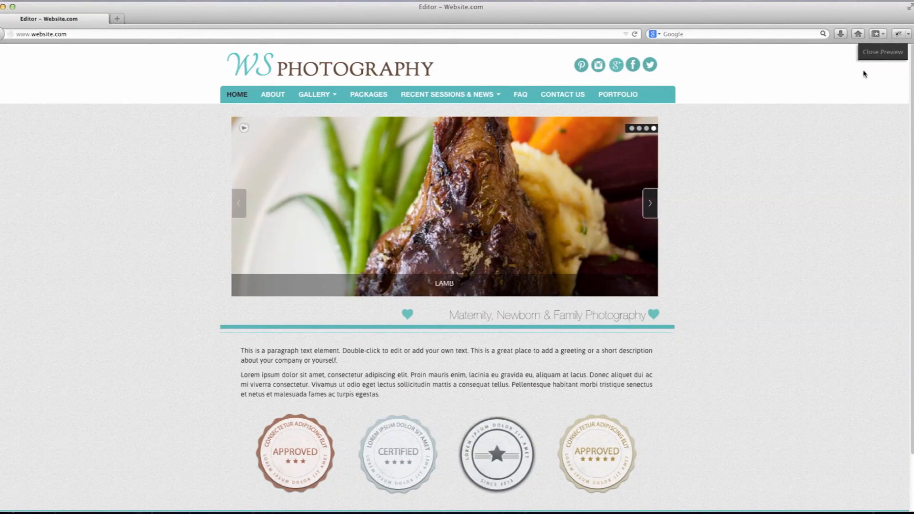
pyautogui.click(878, 54)
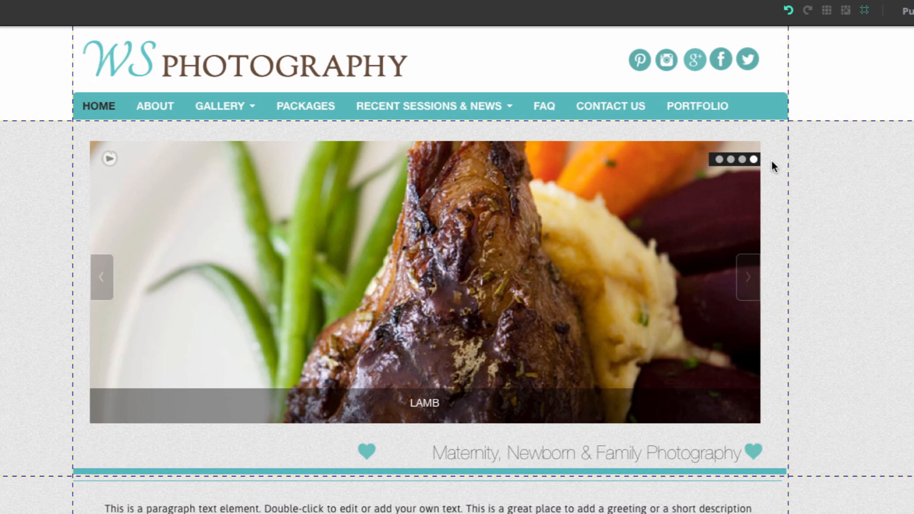
# Turn off the carousel's title and description display in its settings.
pyautogui.click(511, 273)
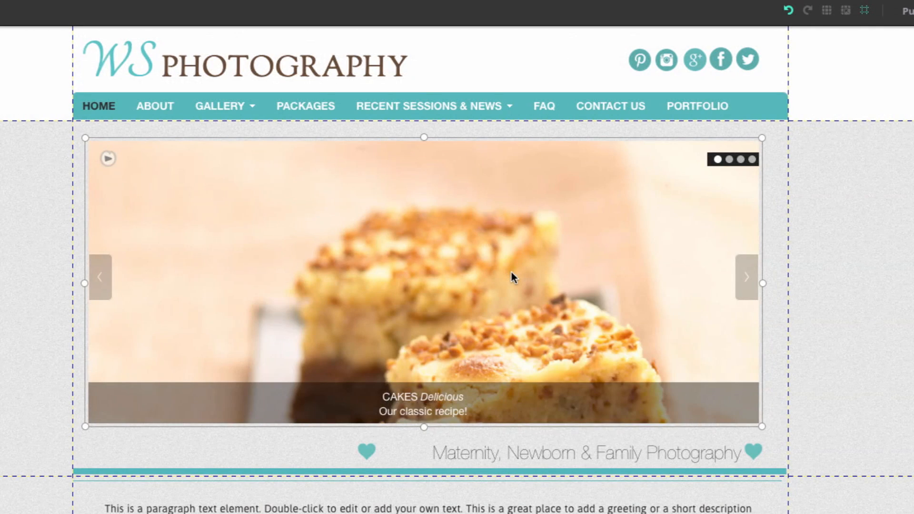
pyautogui.click(625, 360)
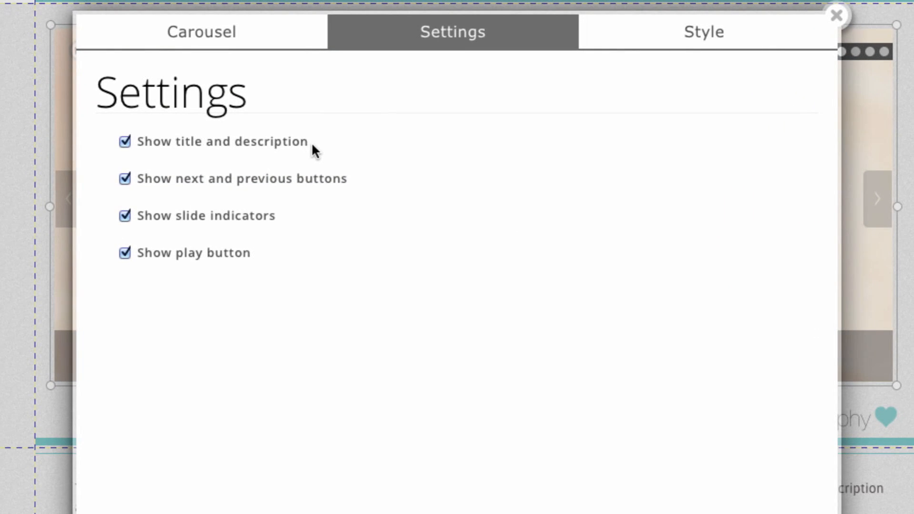
pyautogui.click(125, 141)
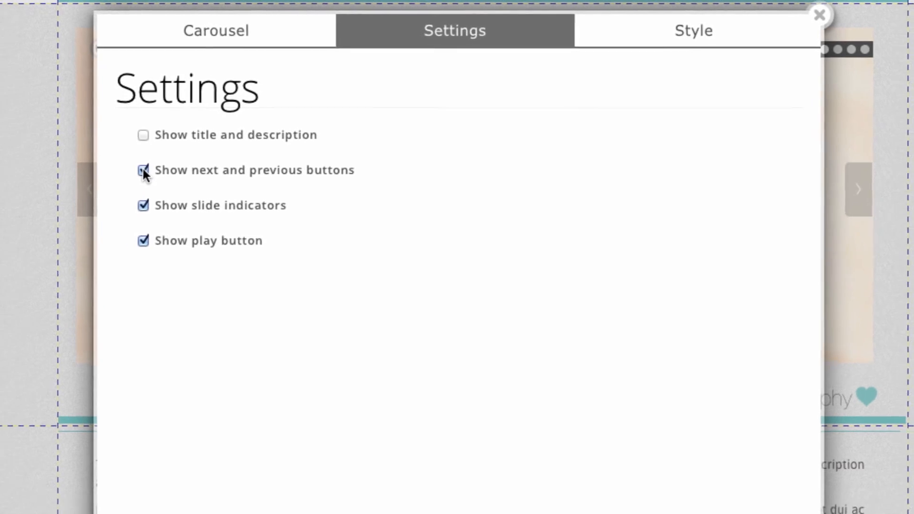
pyautogui.click(407, 490)
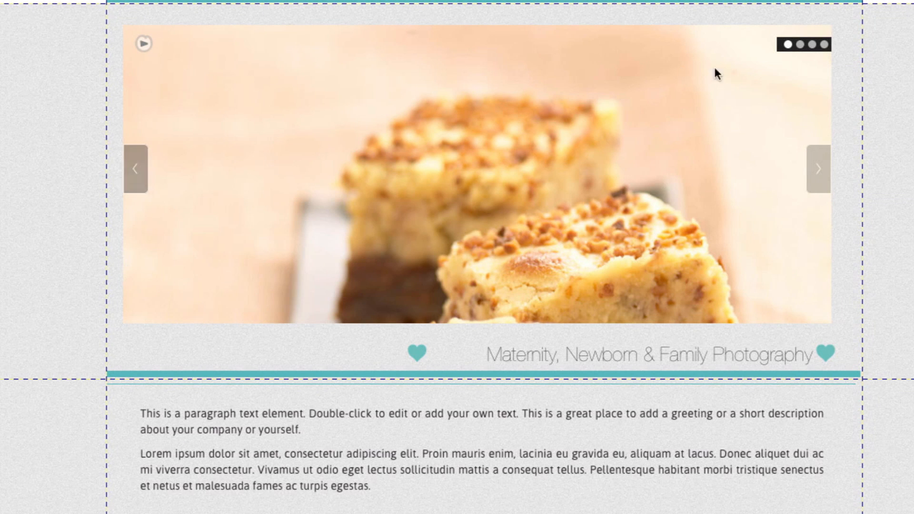
# Turn off the carousel's next and previous buttons.
pyautogui.click(741, 81)
pyautogui.click(803, 163)
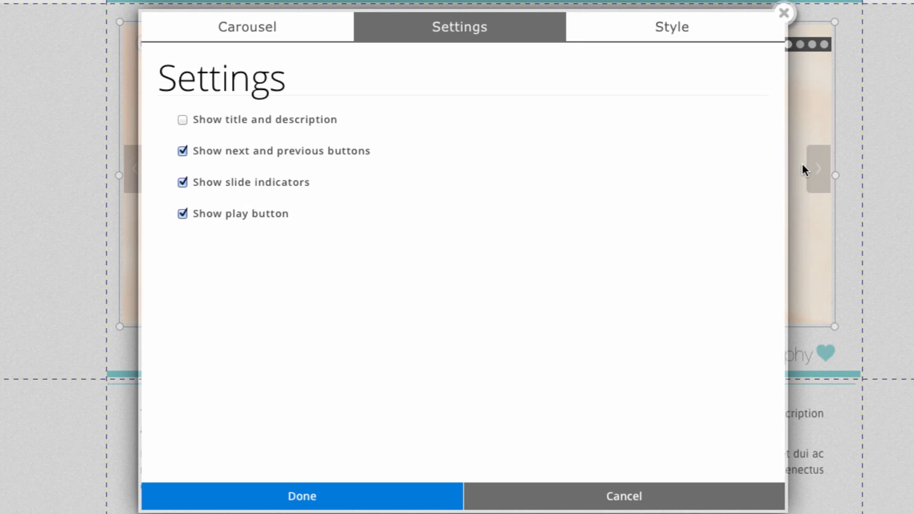
pyautogui.click(183, 150)
pyautogui.click(312, 496)
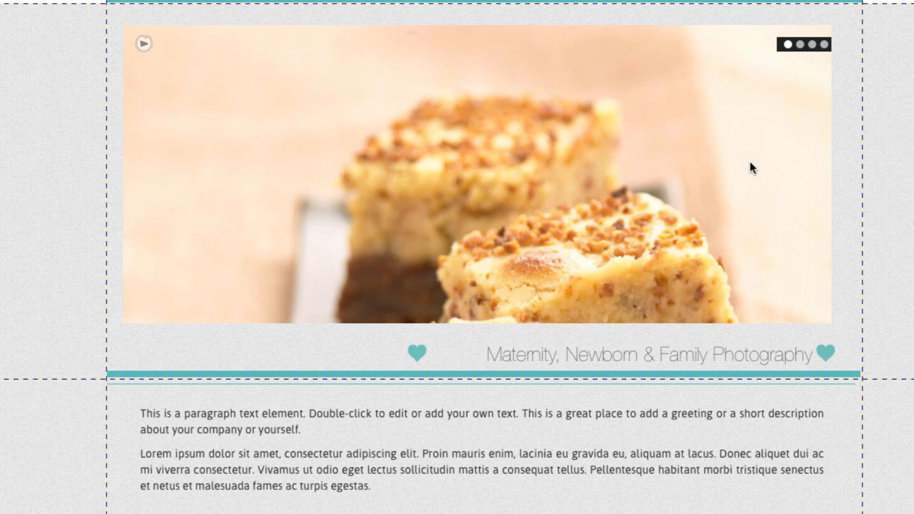
# Turn off the carousel's slide indicators.
pyautogui.click(389, 162)
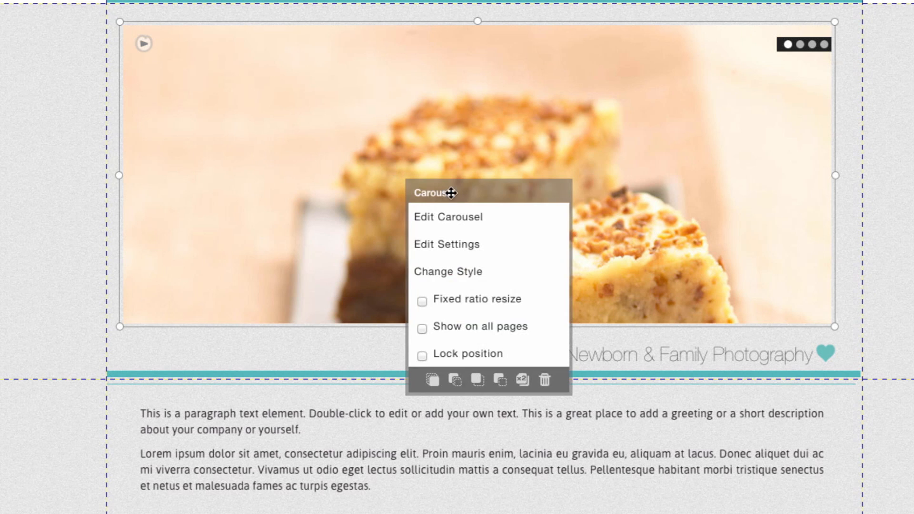
pyautogui.click(484, 243)
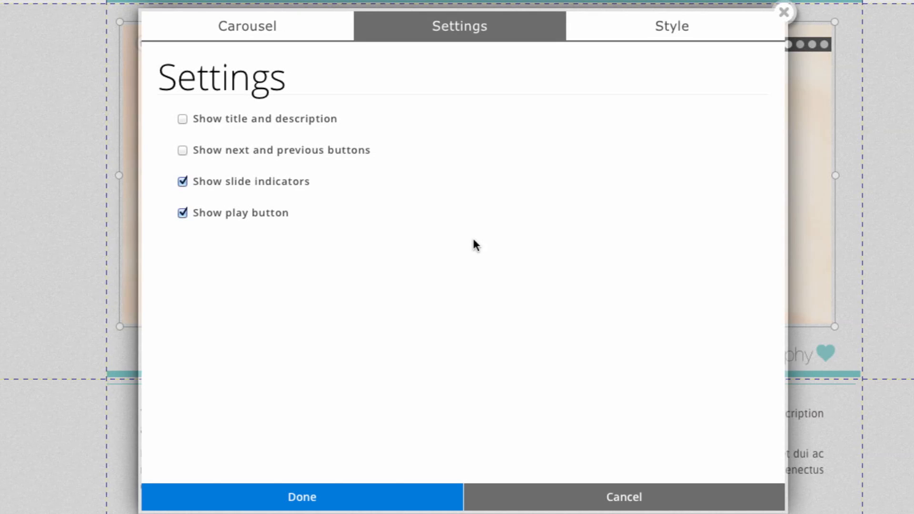
pyautogui.click(183, 183)
pyautogui.click(366, 503)
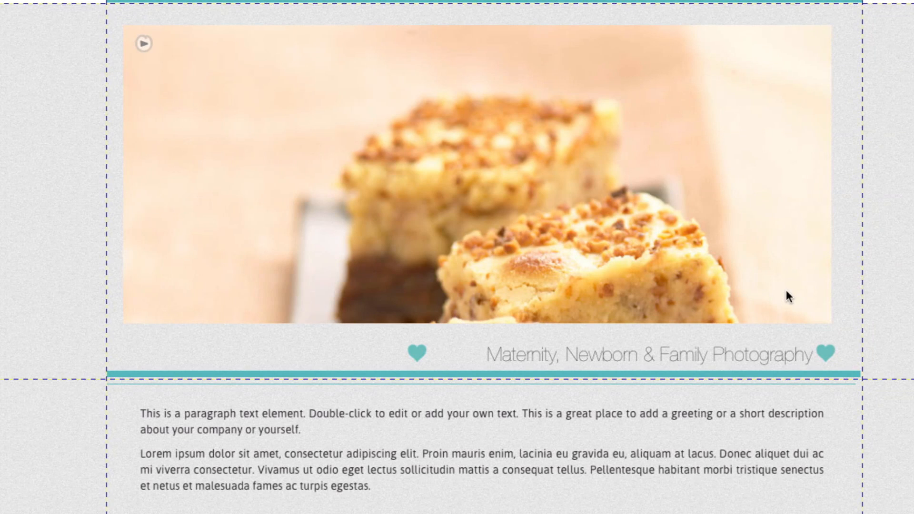
# Turn off the carousel's play button.
pyautogui.click(400, 182)
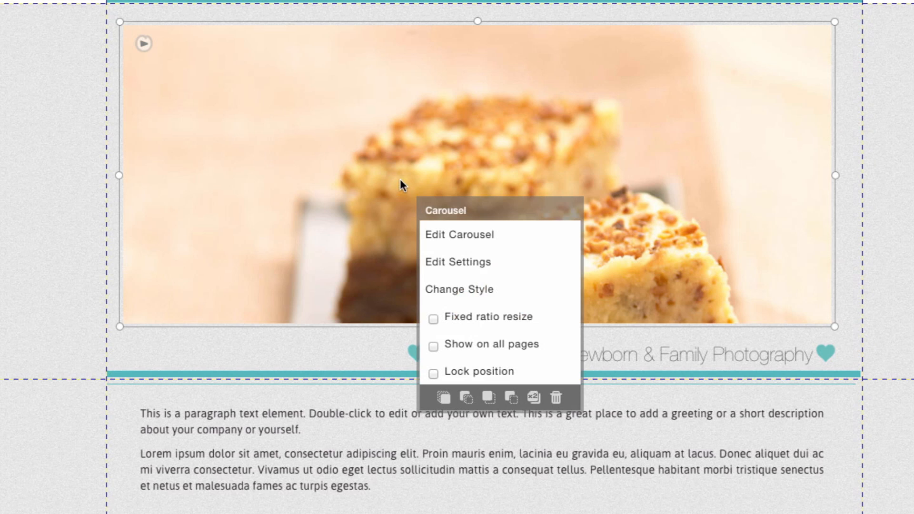
pyautogui.click(490, 266)
pyautogui.click(182, 212)
pyautogui.click(307, 497)
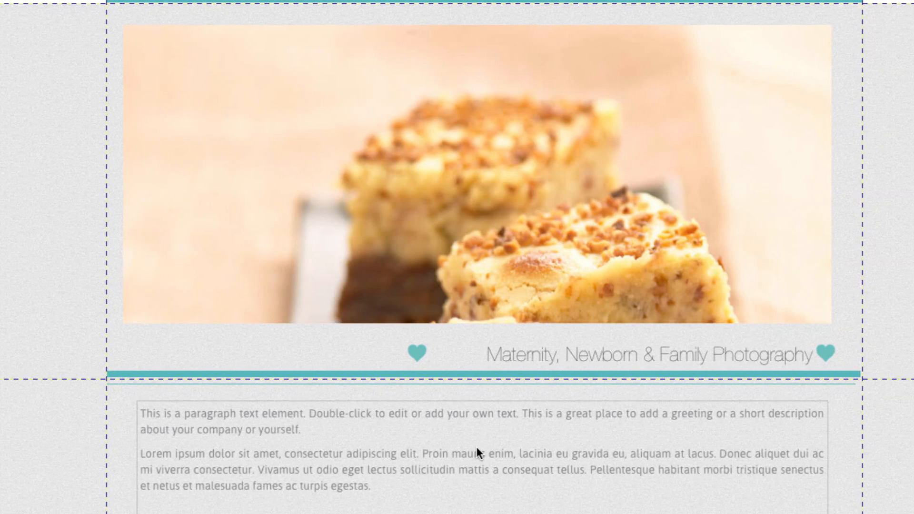
# Turn the carousel's play button back on in its settings.
pyautogui.click(542, 212)
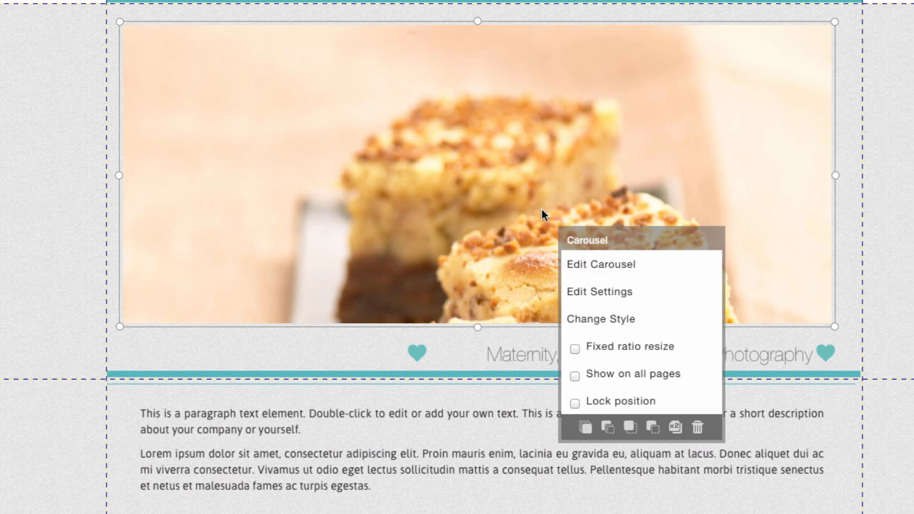
pyautogui.click(677, 319)
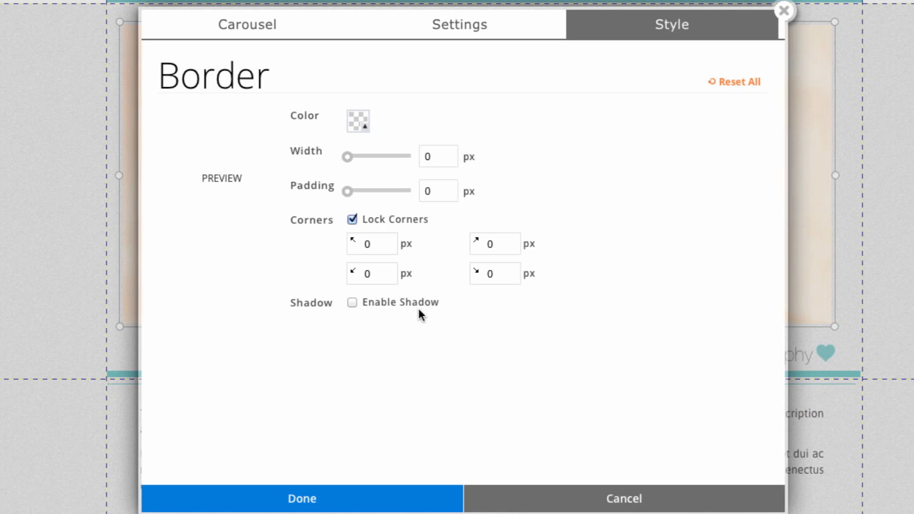
pyautogui.click(474, 30)
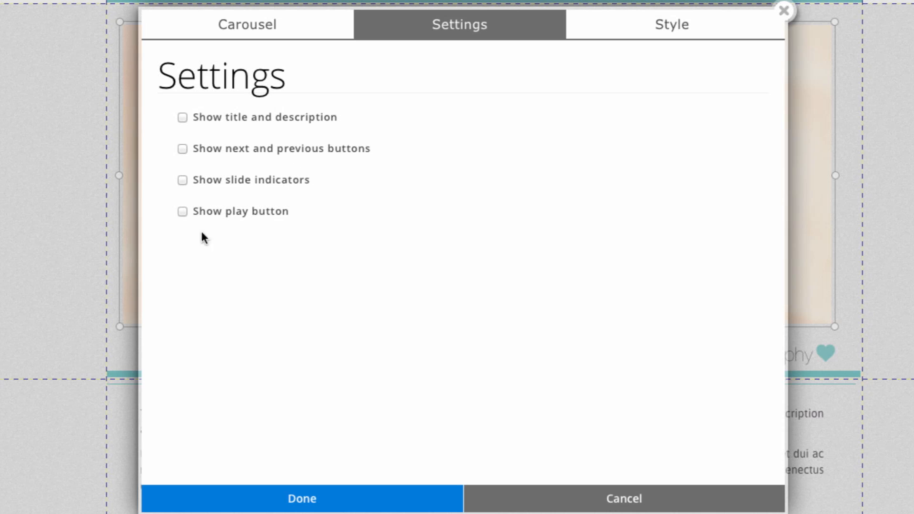
pyautogui.click(182, 212)
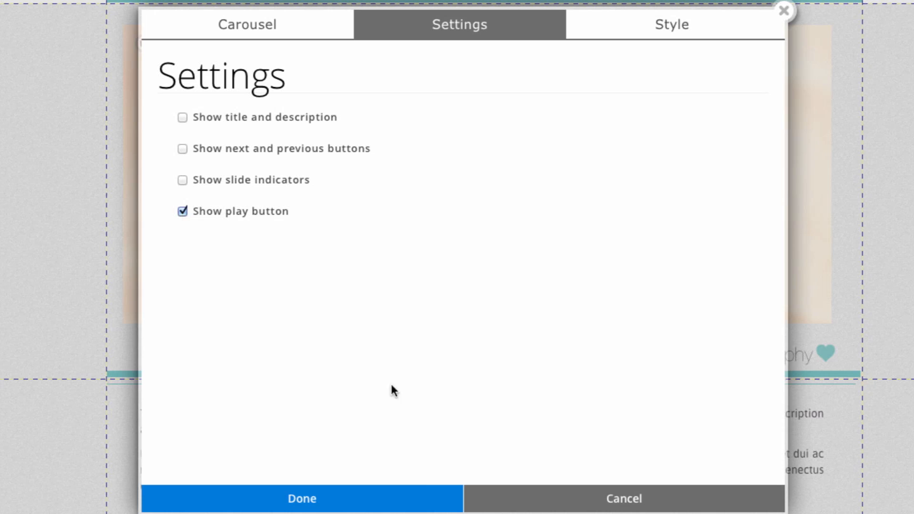
pyautogui.click(418, 497)
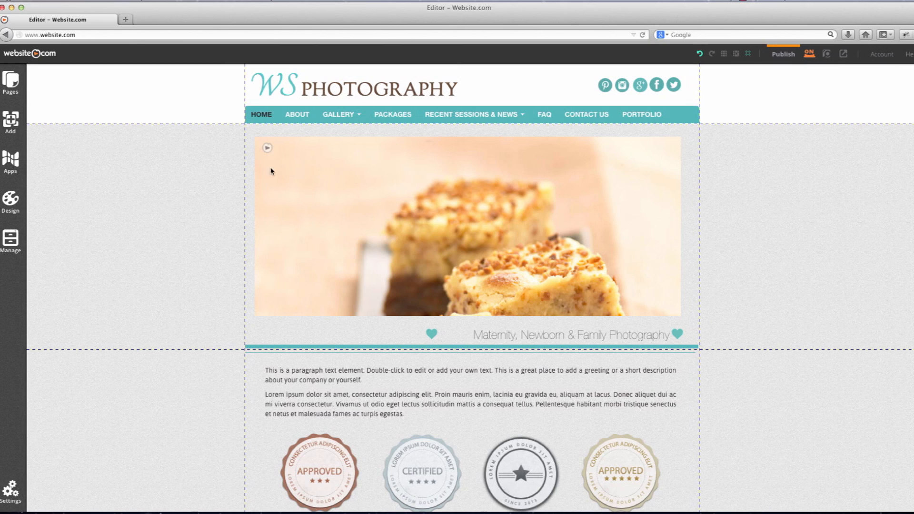
# Preview the site and start the carousel's slideshow.
pyautogui.click(826, 54)
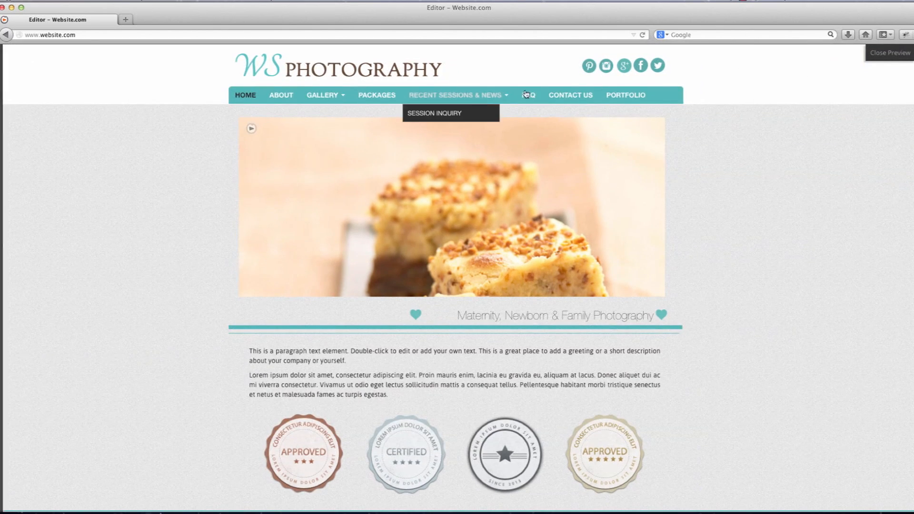
pyautogui.click(253, 131)
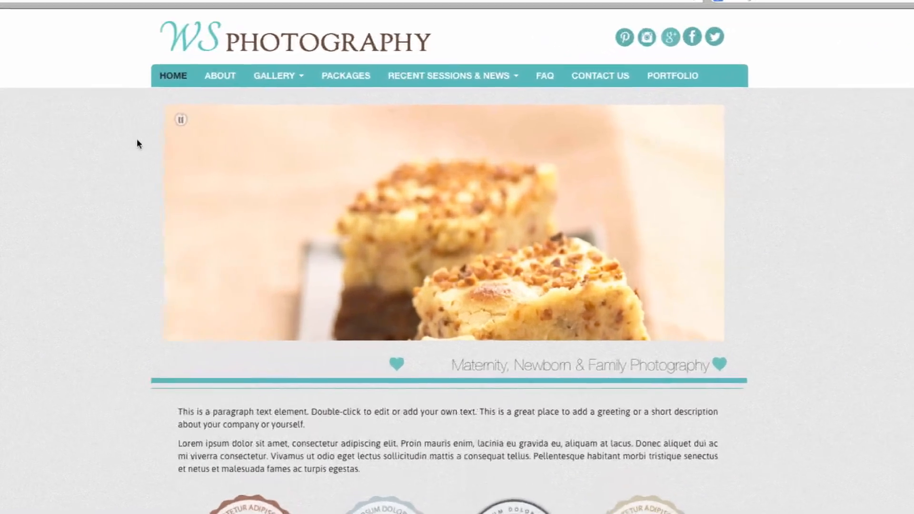